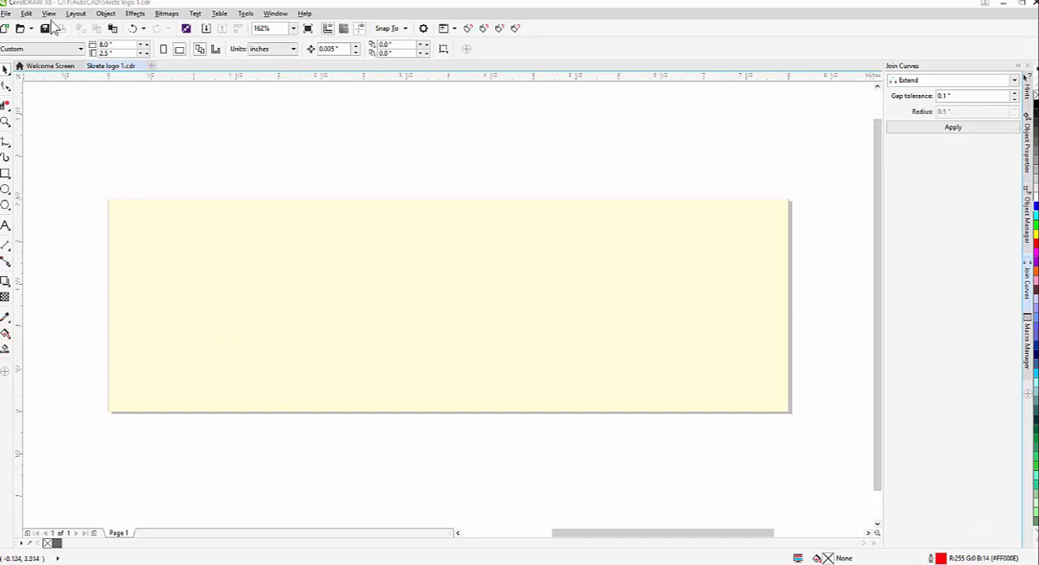
# Import Skrete.dxf centred on the page, with auto-reduced nodes, Top projection, automatic units and 1:1 scaling
pyautogui.click(207, 29)
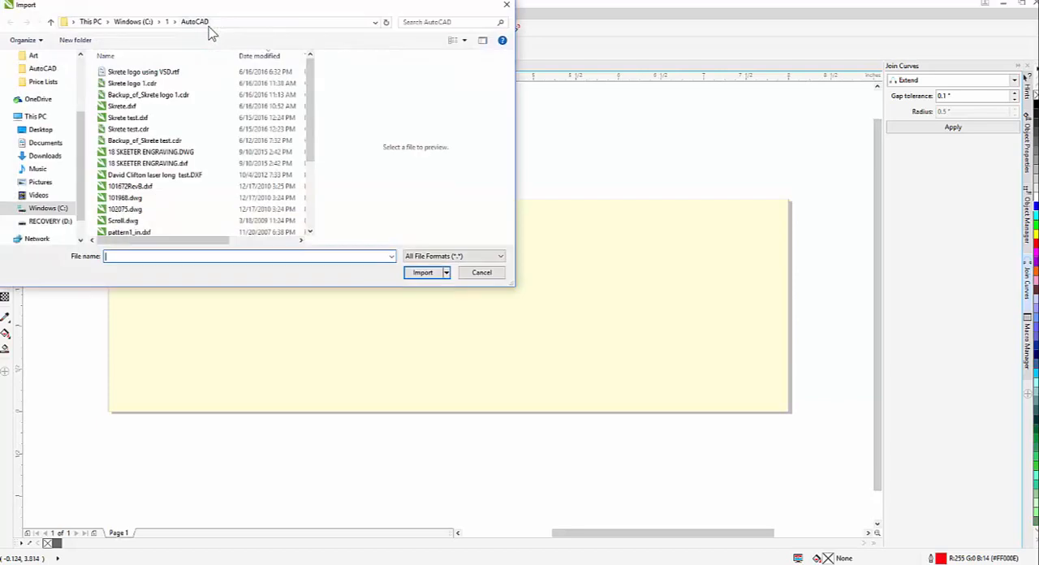
pyautogui.doubleClick(128, 107)
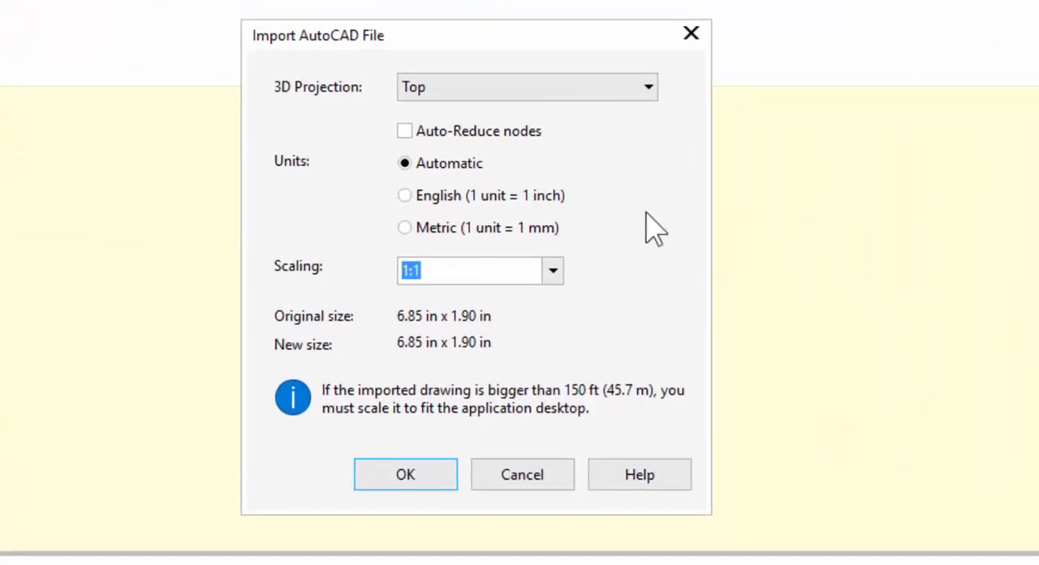
pyautogui.click(404, 133)
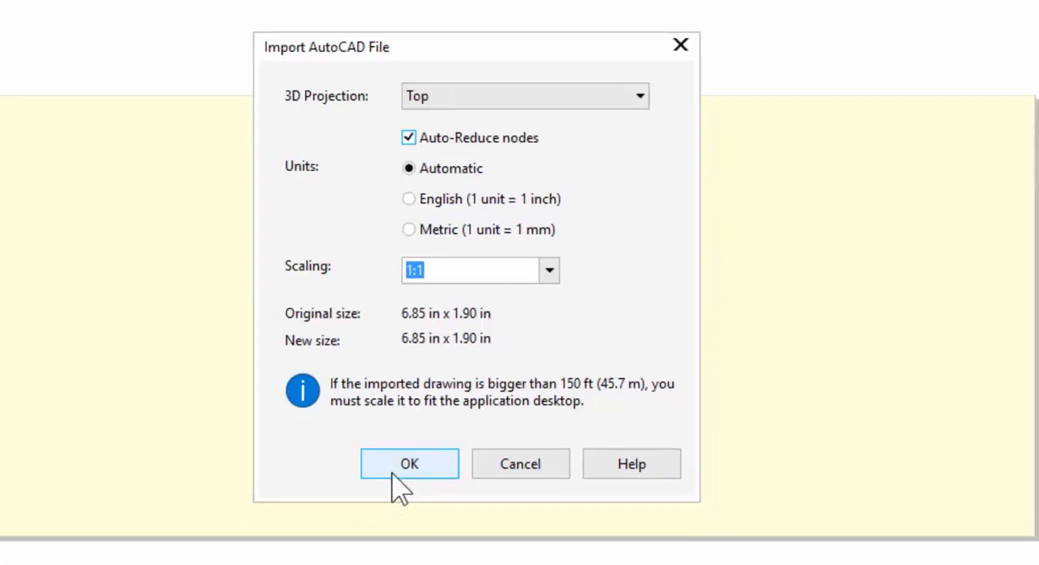
pyautogui.click(407, 478)
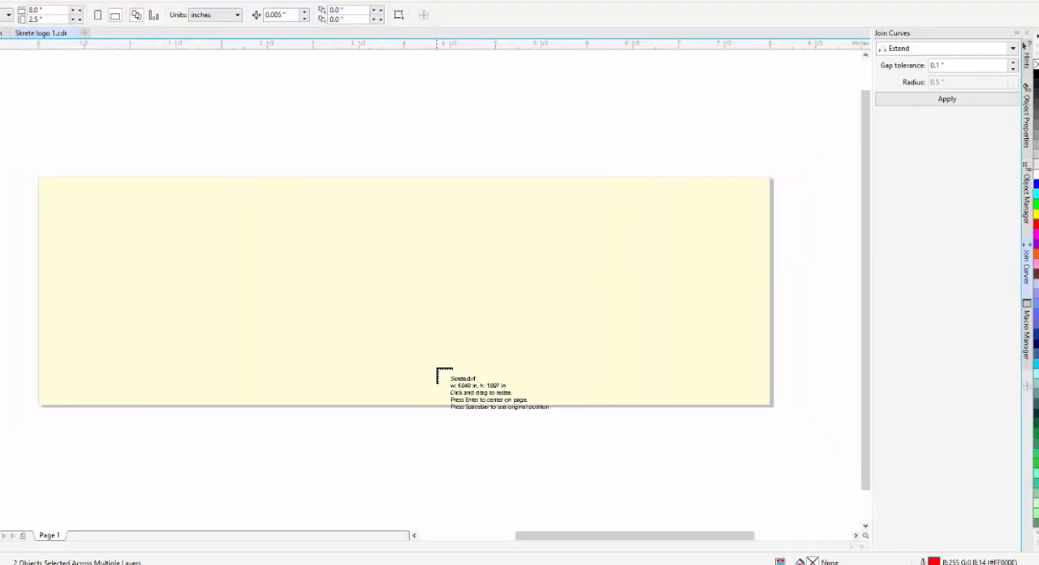
pyautogui.press('Return')
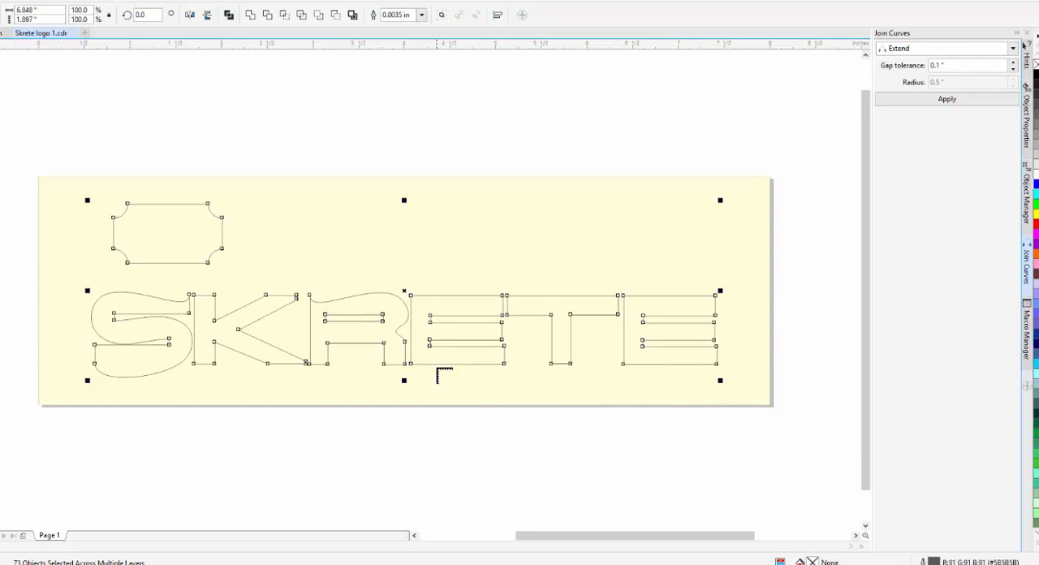
pyautogui.click(226, 146)
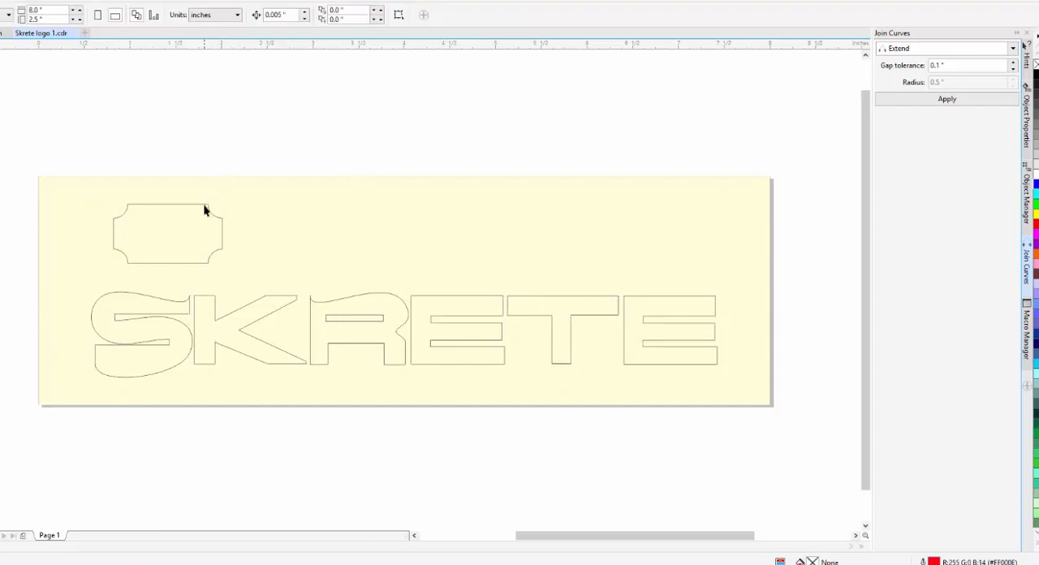
# Pull individual segments away from the notched frame and the letters S, K and R to test whether they are separate
pyautogui.moveTo(213, 216); pyautogui.dragTo(246, 190)
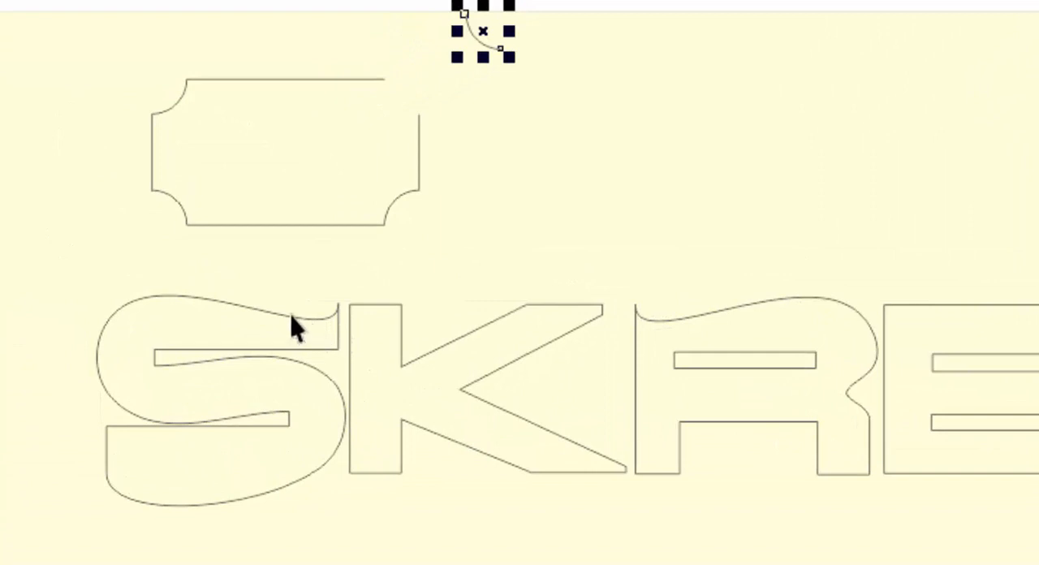
pyautogui.moveTo(292, 327); pyautogui.dragTo(54, 197)
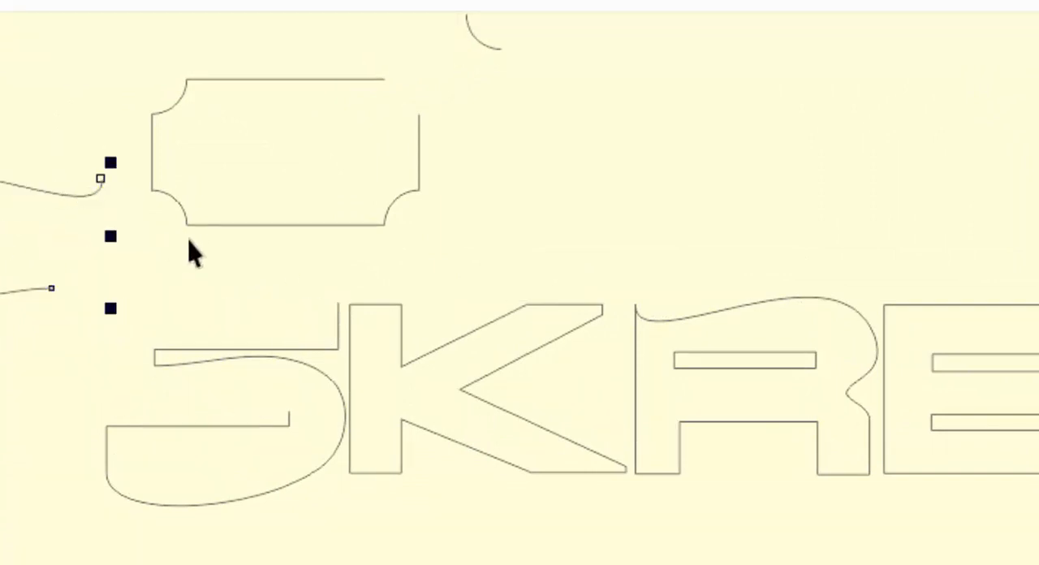
pyautogui.moveTo(567, 304); pyautogui.dragTo(620, 227)
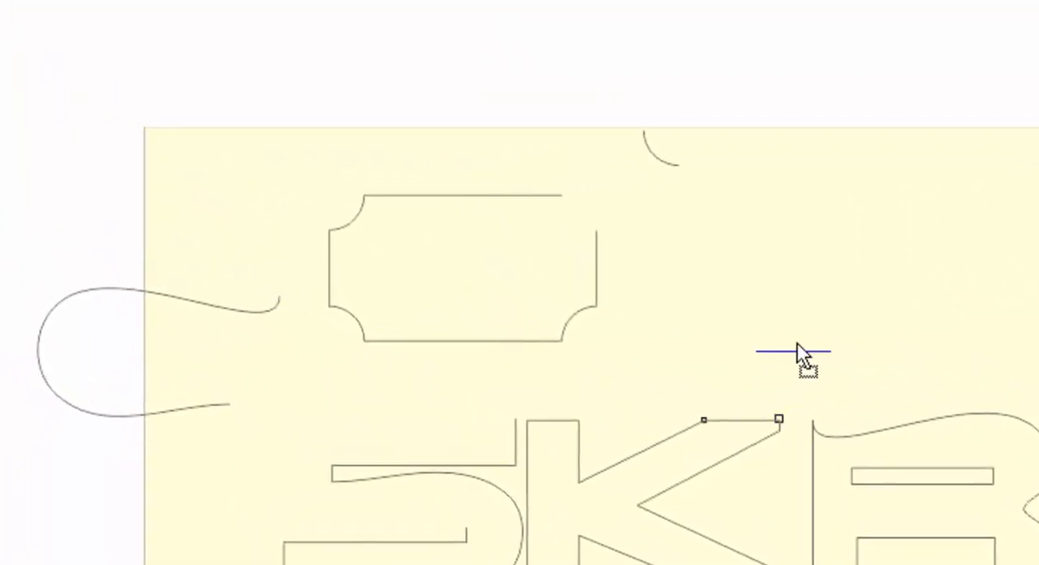
pyautogui.moveTo(797, 345); pyautogui.dragTo(808, 317)
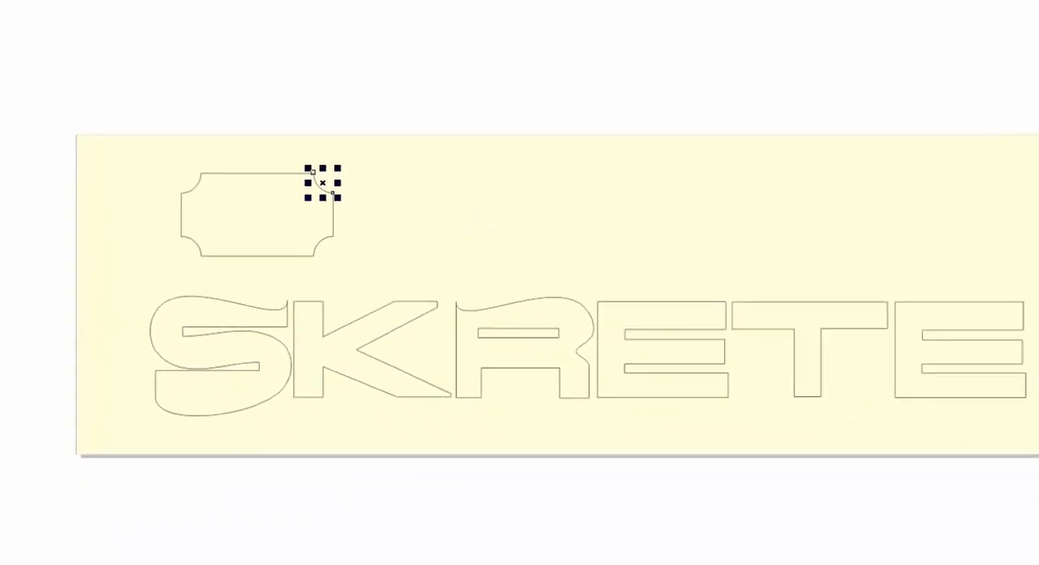
# Join the notched frame's segments using Join Curves with Extend and a 0.1 in gap tolerance, and fill it blue
pyautogui.moveTo(238, 99); pyautogui.dragTo(240, 101)
pyautogui.moveTo(107, 105); pyautogui.dragTo(343, 269)
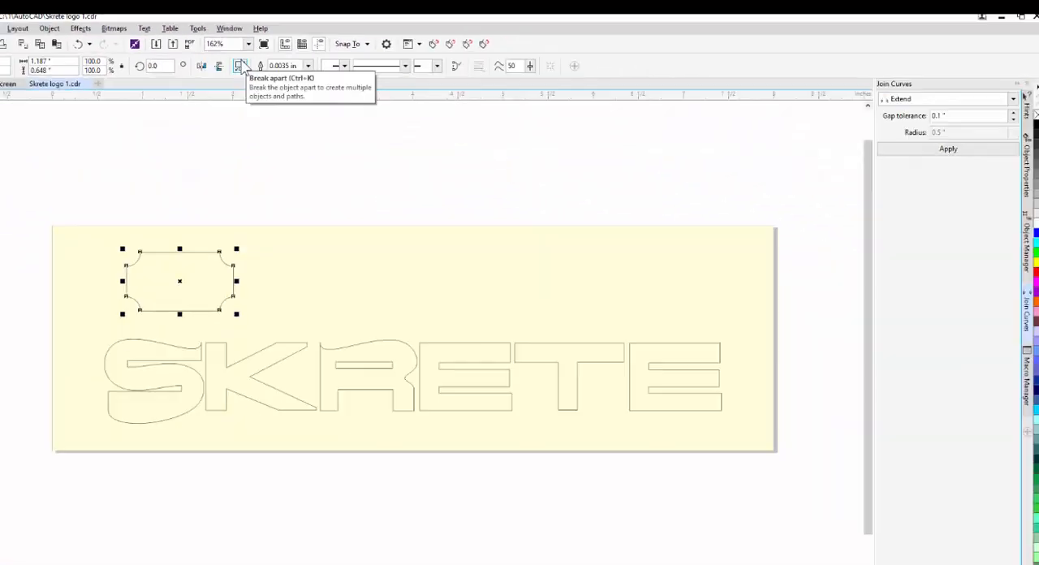
pyautogui.click(945, 151)
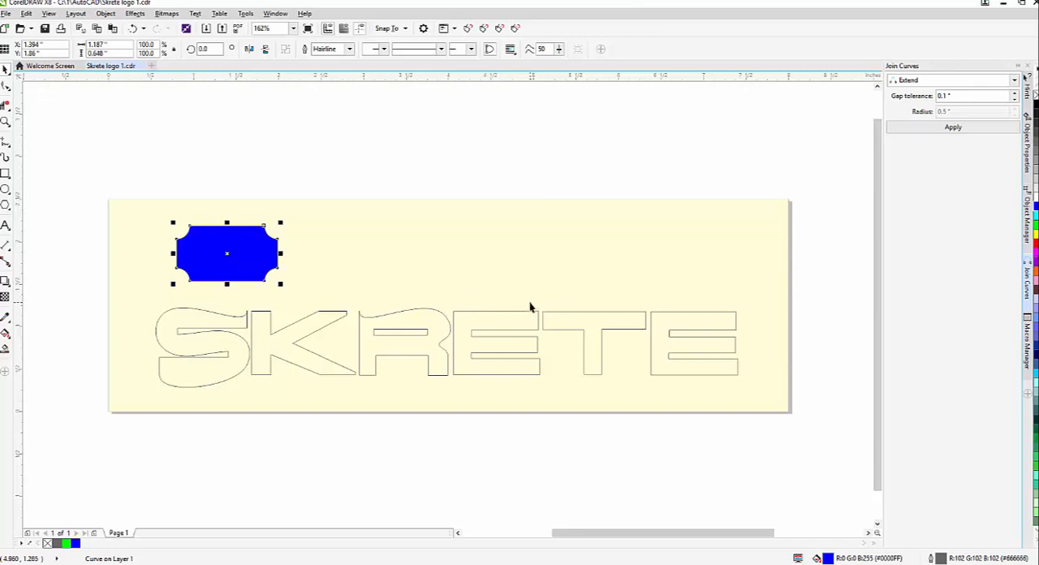
# Combine all segments of the letter T into one curve with a cyan fill
pyautogui.press('z')
pyautogui.moveTo(520, 285); pyautogui.dragTo(608, 342)
pyautogui.moveTo(243, 165); pyautogui.dragTo(691, 487)
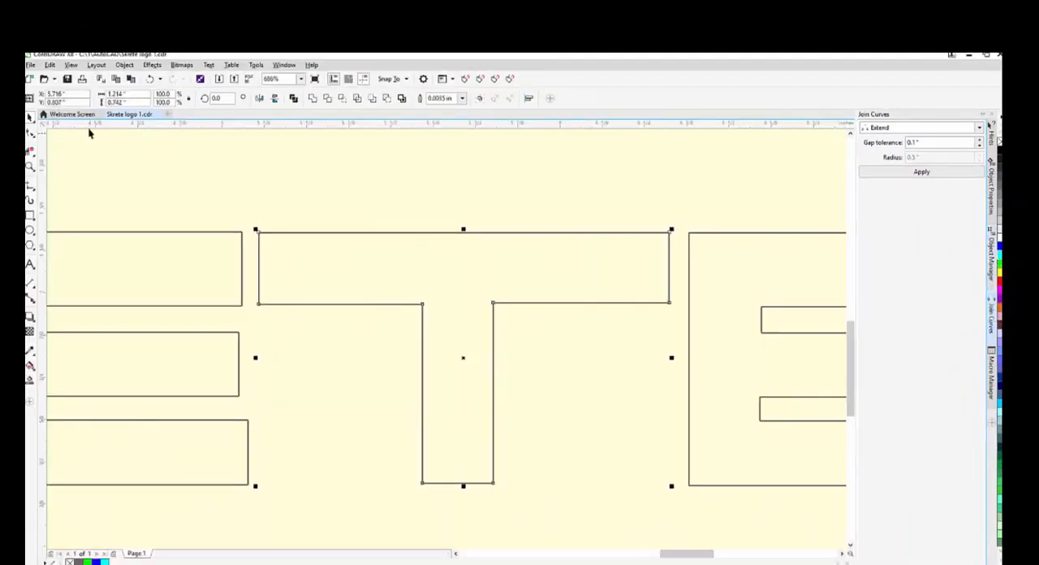
pyautogui.click(293, 98)
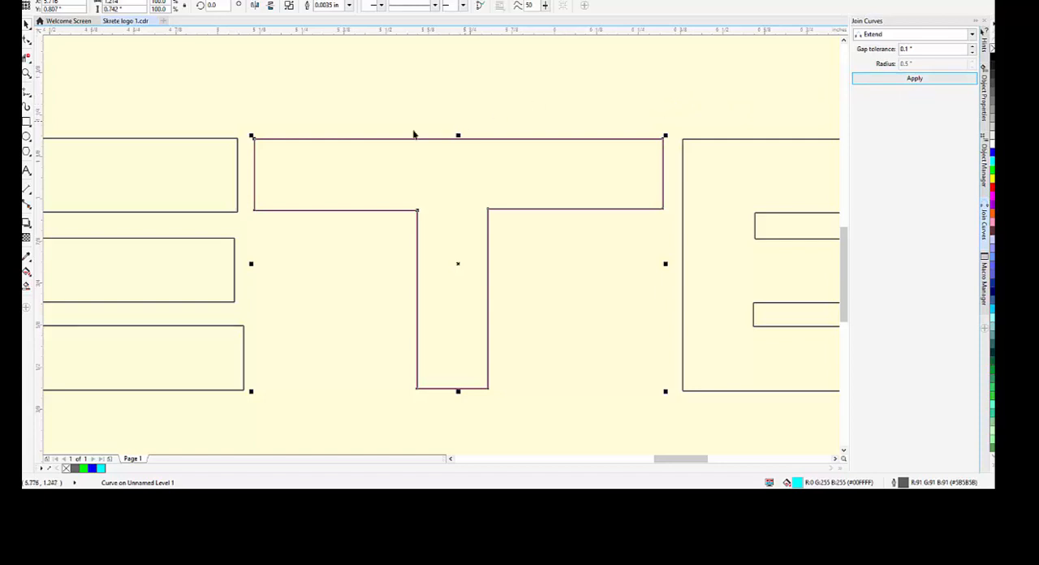
# Join the T's open node pairs at the left inner corner of the stem and the crossbar's upper-left corner
pyautogui.click(27, 41)
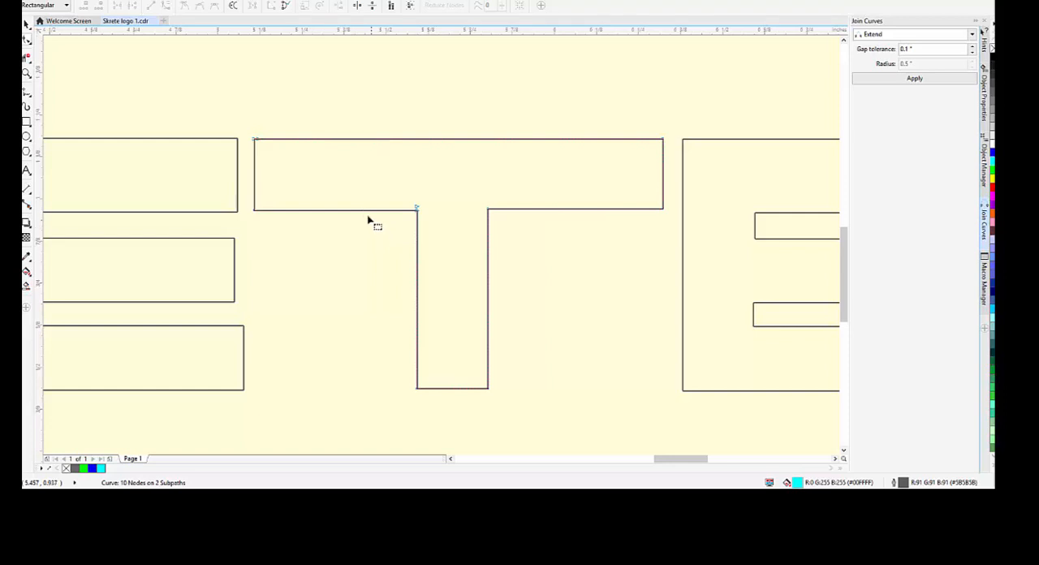
pyautogui.moveTo(401, 200); pyautogui.dragTo(453, 241)
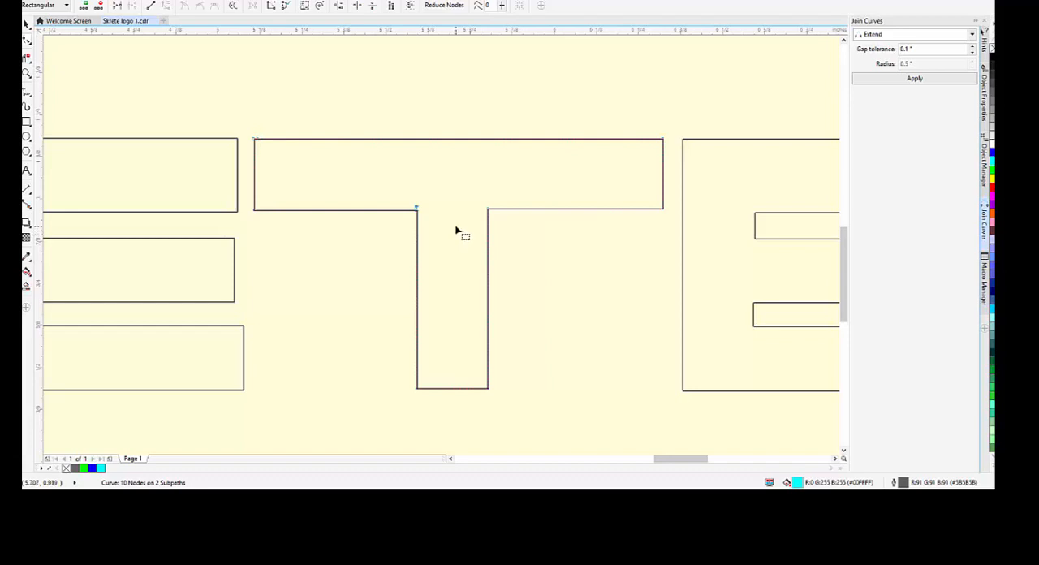
pyautogui.click(118, 7)
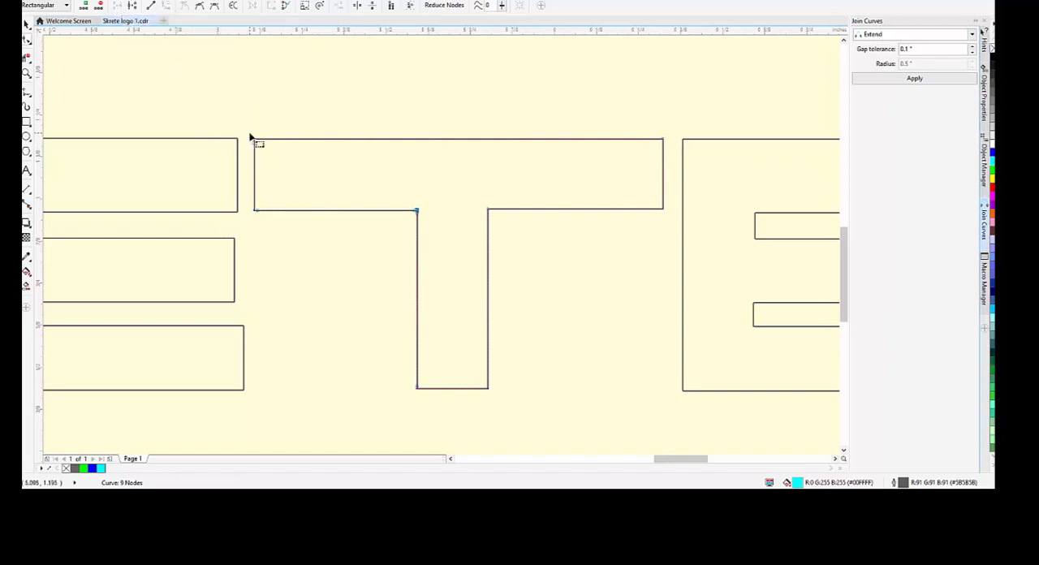
pyautogui.moveTo(247, 132); pyautogui.dragTo(261, 146)
pyautogui.scroll(-2, 261, 146)
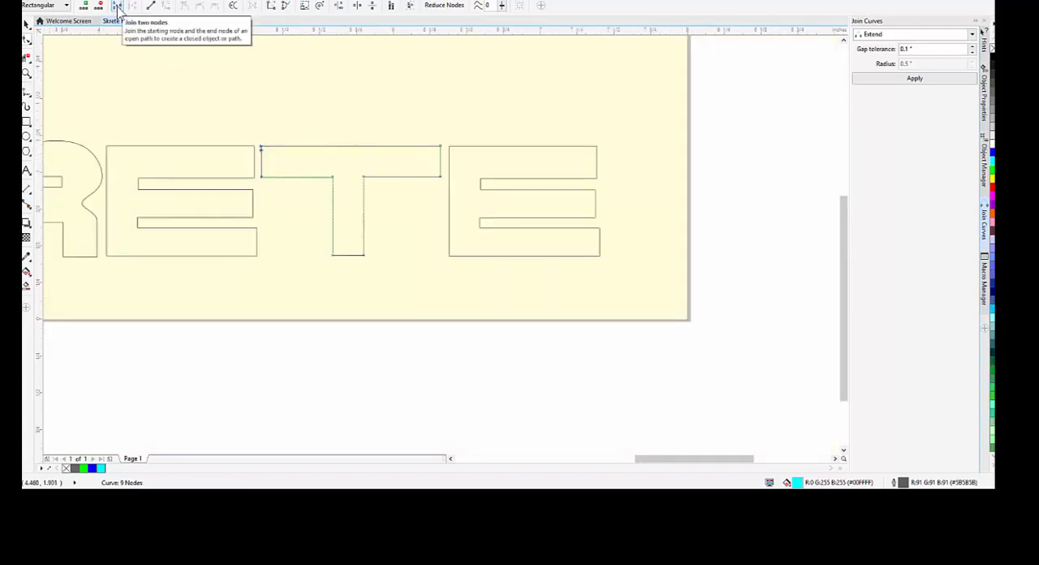
pyautogui.click(118, 7)
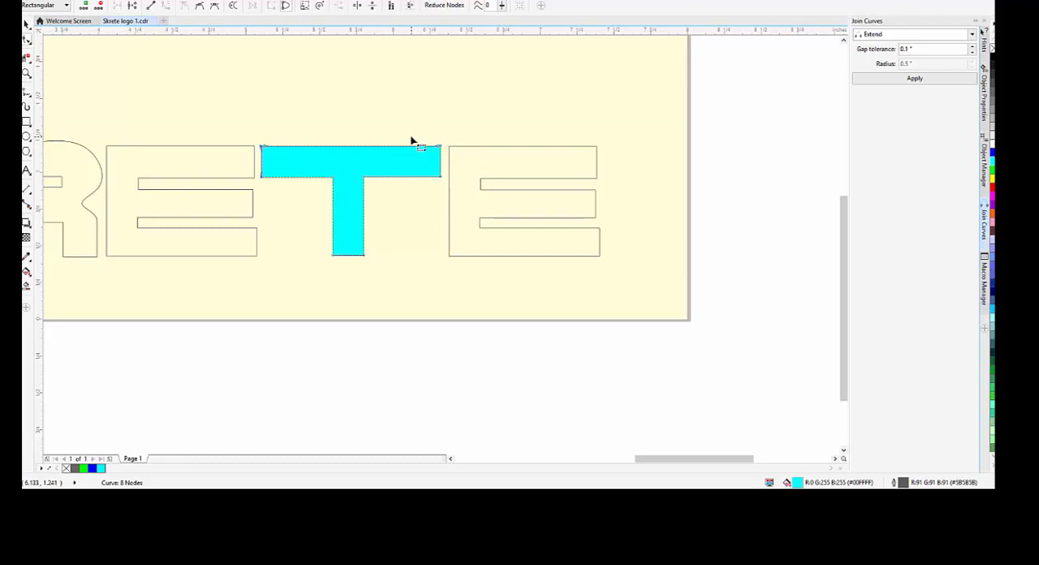
pyautogui.click(27, 24)
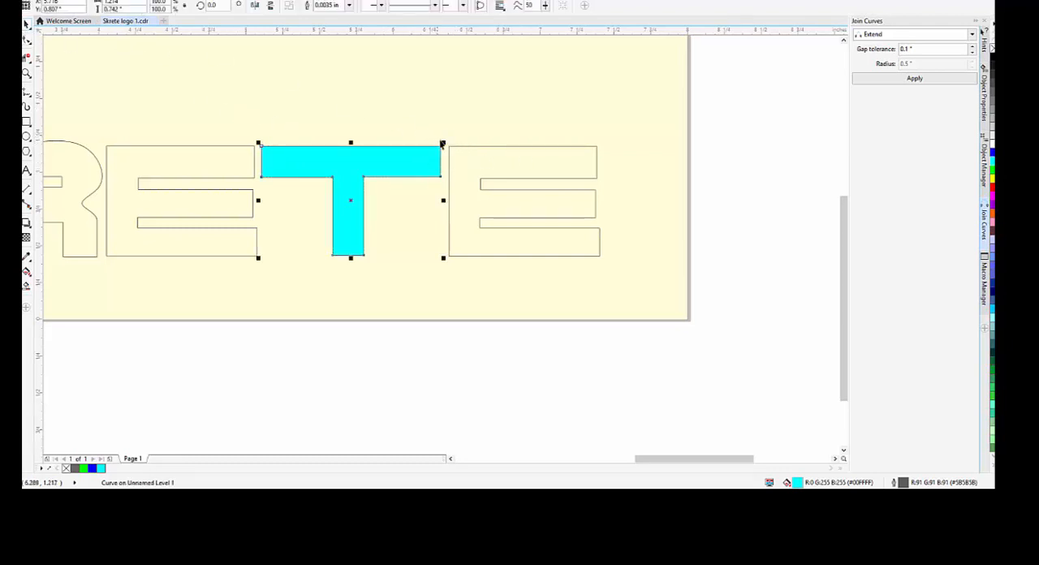
# Assign a green fill to the last E and join its segments, including the open nodes at its middle bar
pyautogui.moveTo(445, 140); pyautogui.dragTo(631, 288)
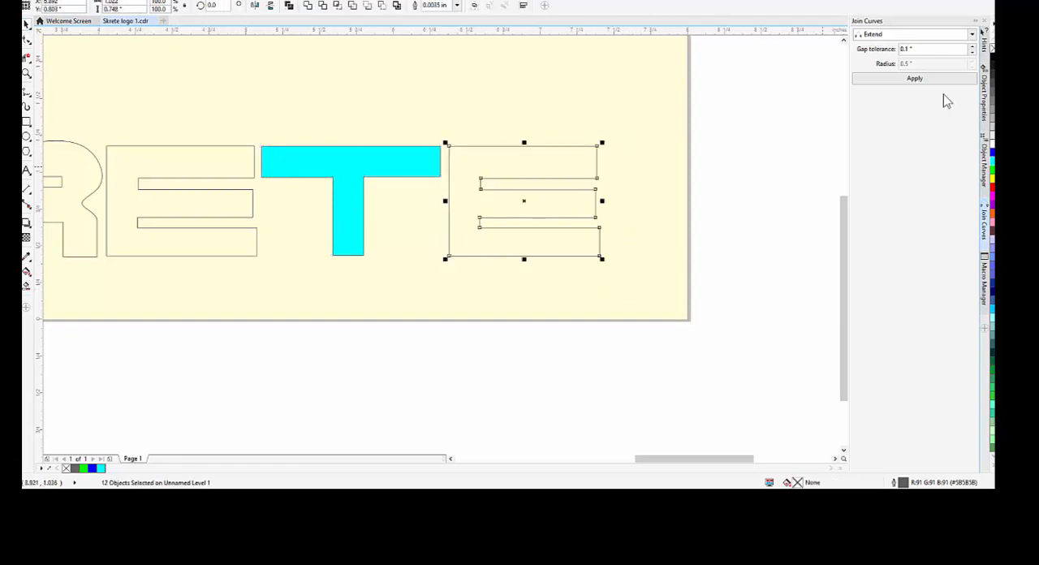
pyautogui.click(992, 177)
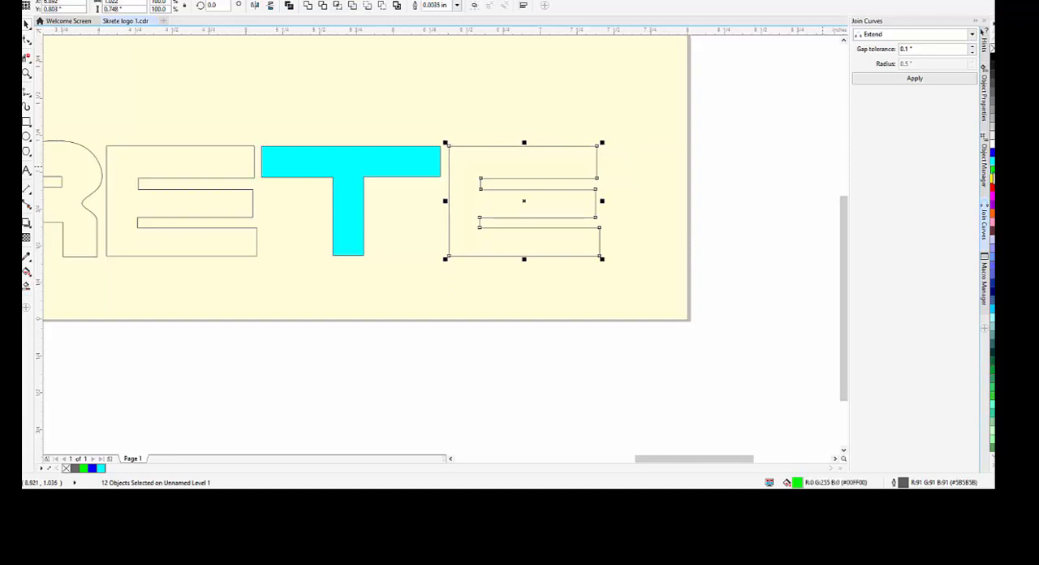
pyautogui.click(923, 79)
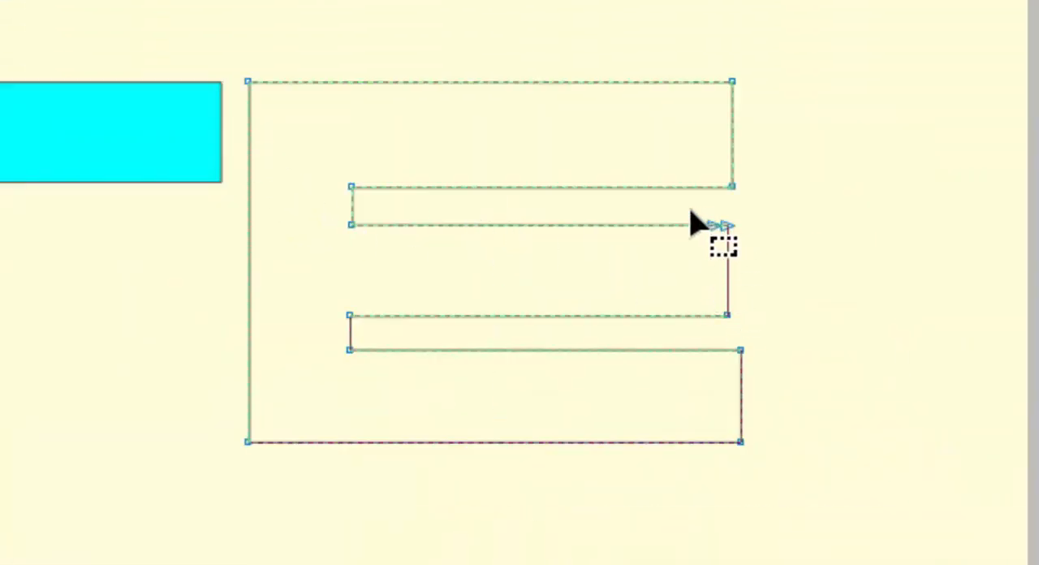
pyautogui.moveTo(690, 212); pyautogui.dragTo(748, 253)
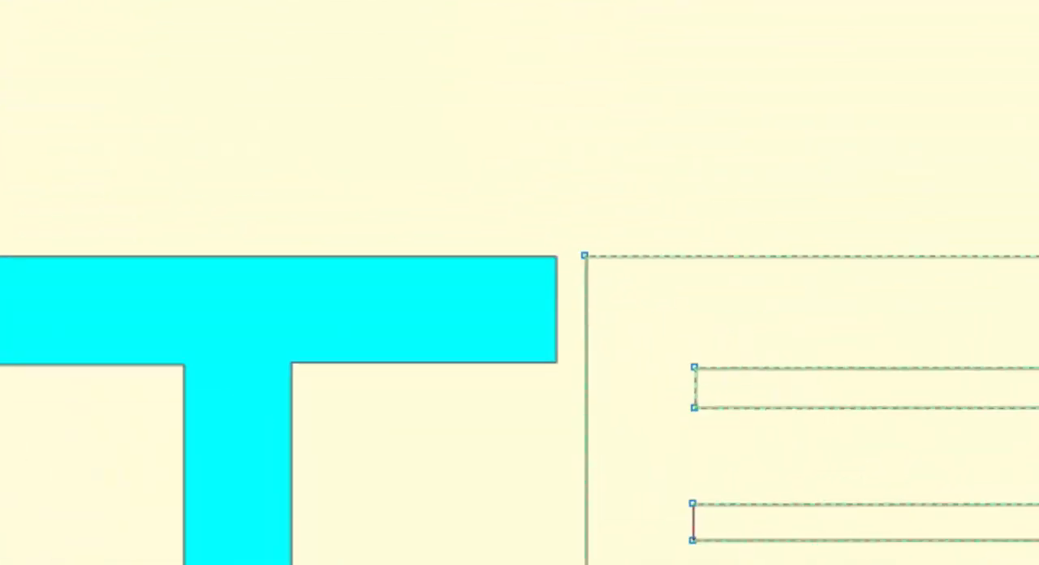
pyautogui.click(76, 224)
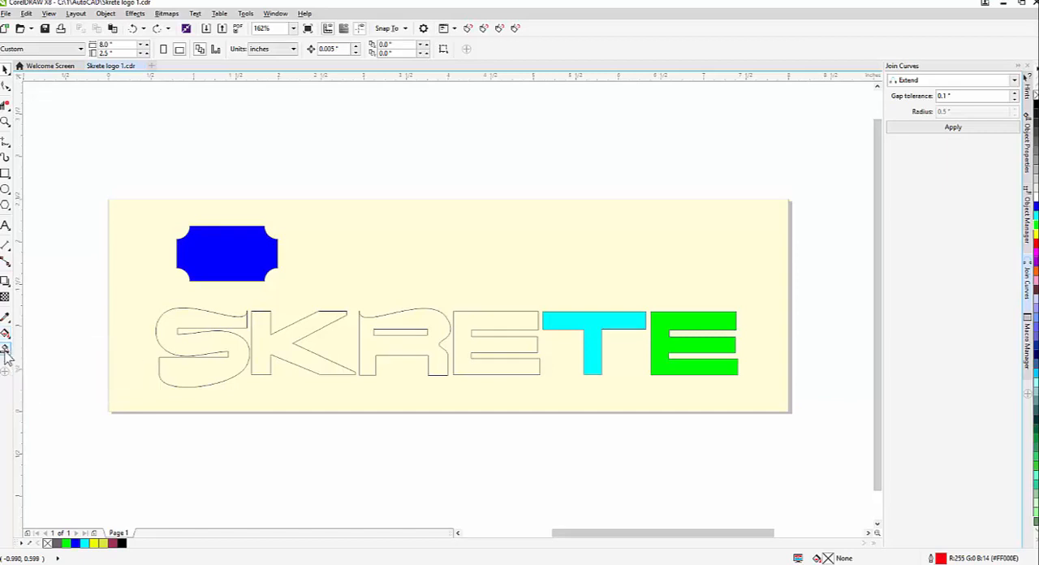
# Use Smart Fill to fill the first E and the R with maroon #99335A and a 0.0069 in black outline
pyautogui.click(6, 348)
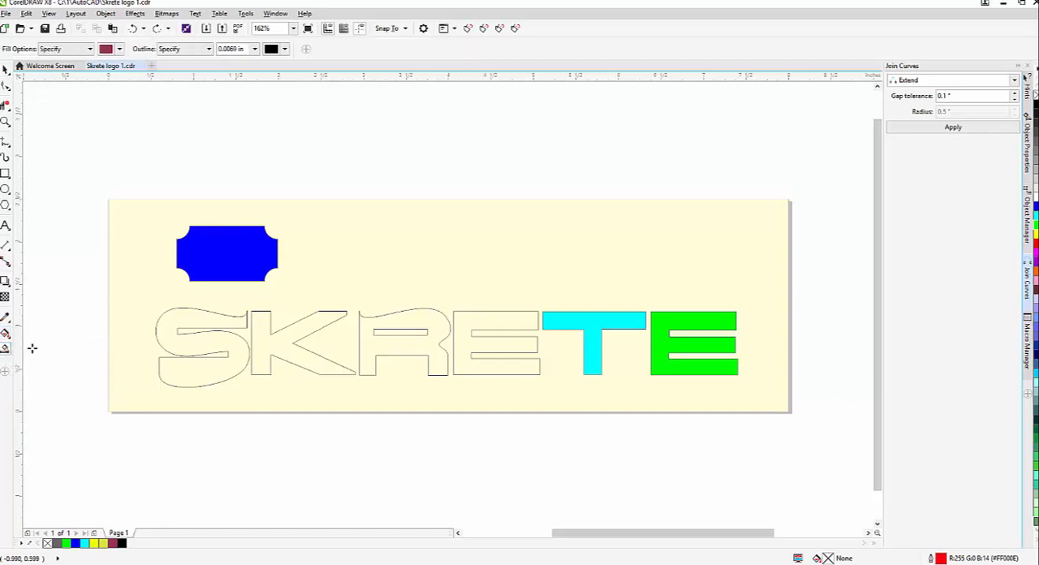
pyautogui.click(473, 321)
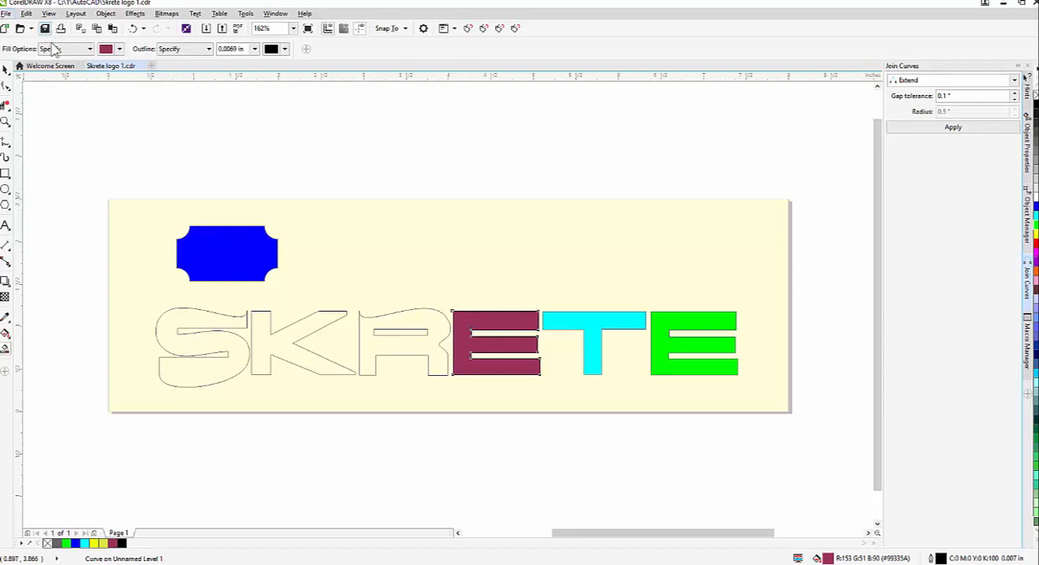
pyautogui.click(441, 327)
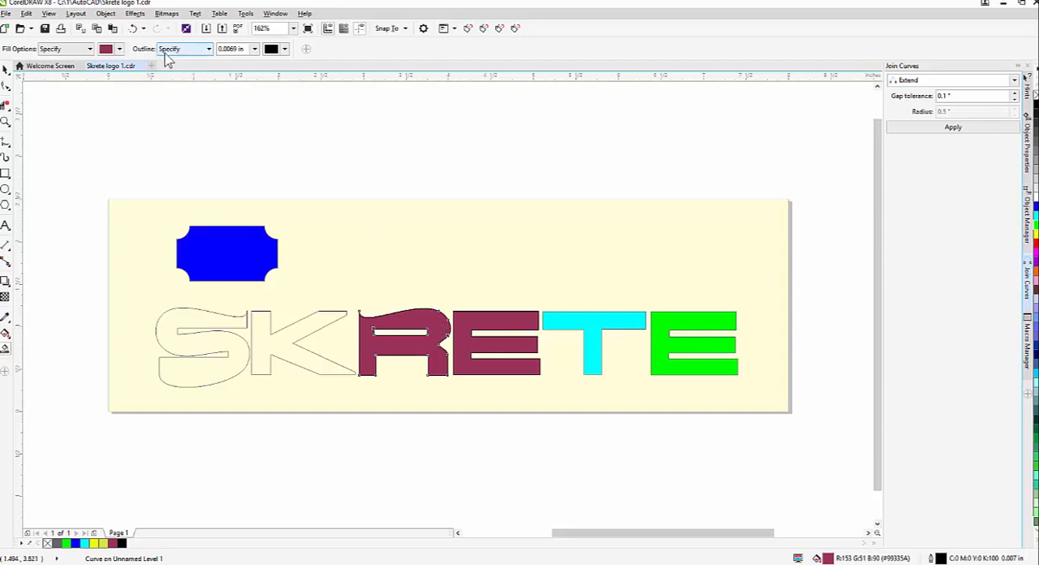
# Set the Smart Fill colour to green #419933 and fill the letter K
pyautogui.click(120, 49)
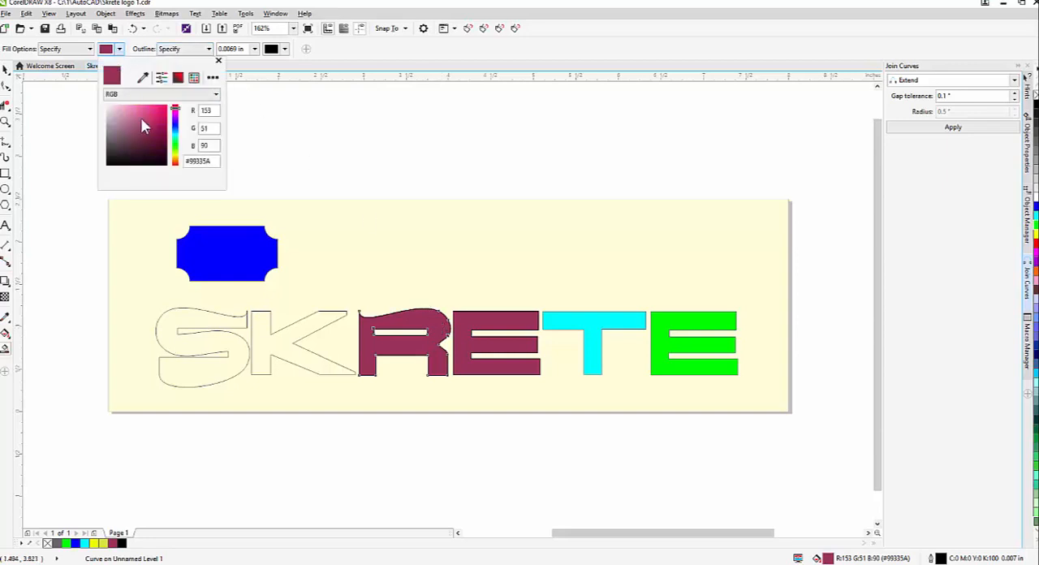
pyautogui.click(174, 146)
pyautogui.click(219, 62)
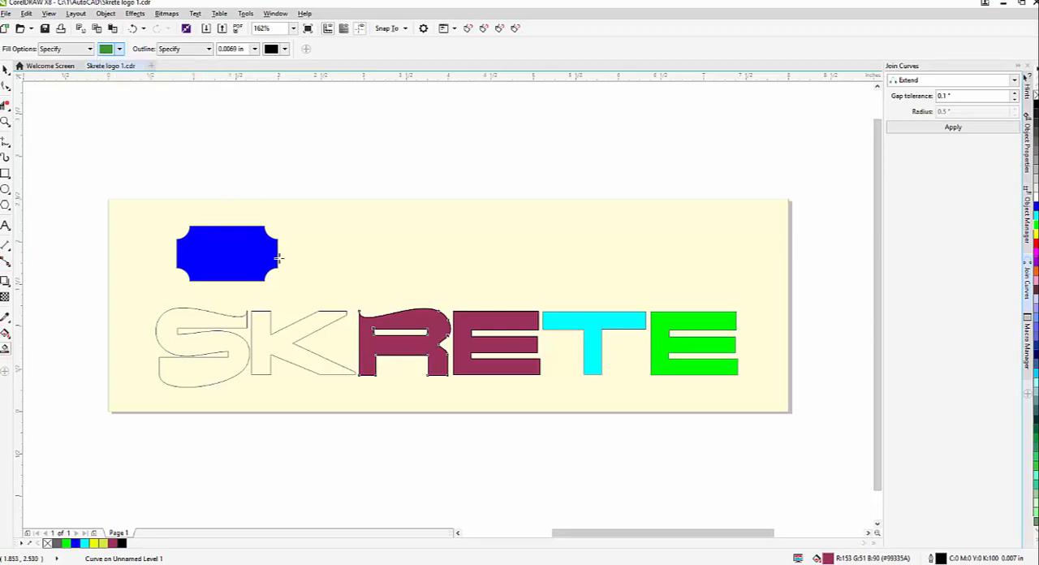
pyautogui.scroll(2, 292, 299)
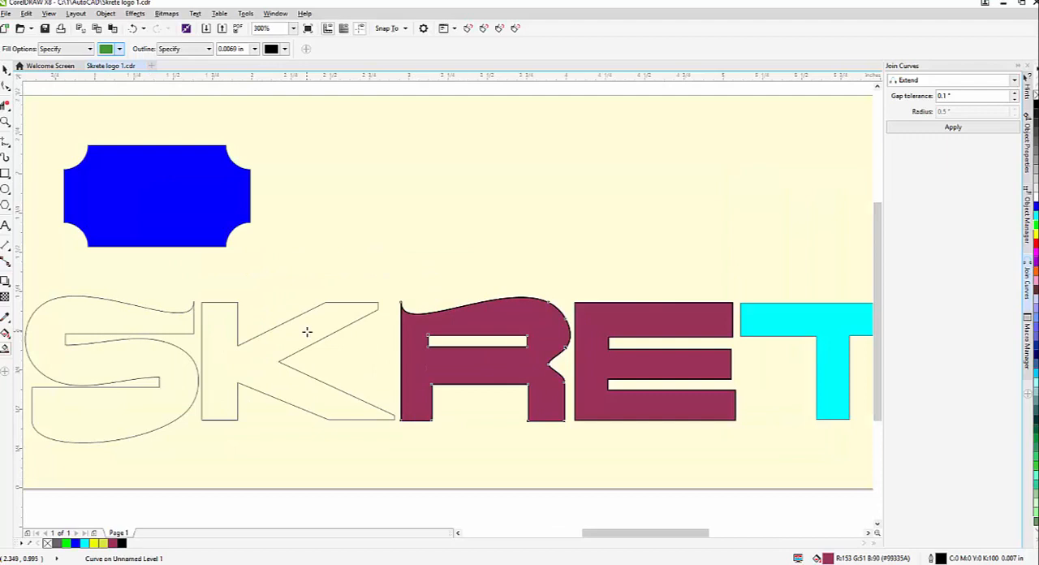
pyautogui.click(305, 330)
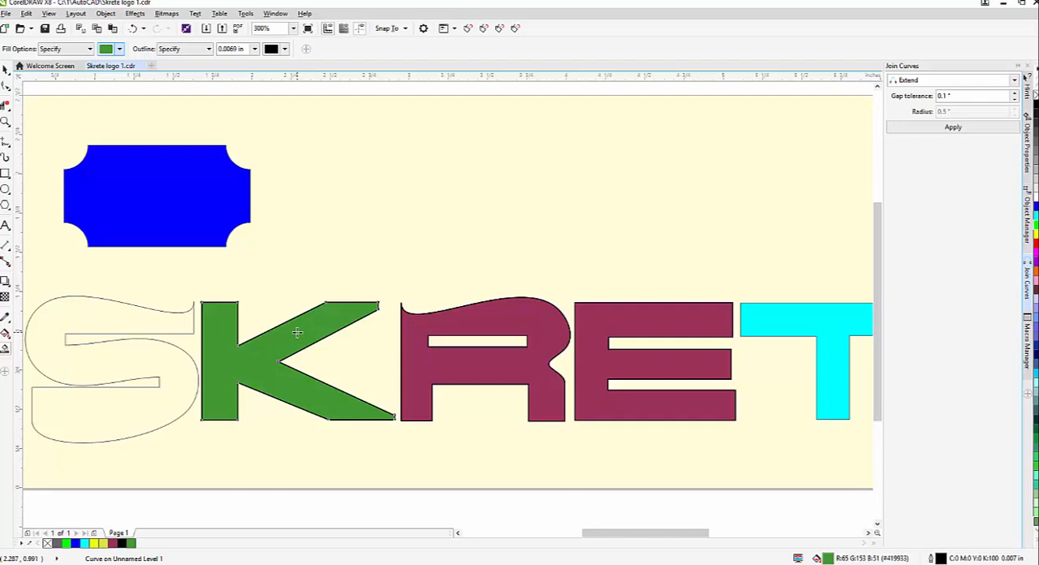
# Move the green K off its original outline to about X 3.12 in, Y 1.69 in
pyautogui.click(6, 70)
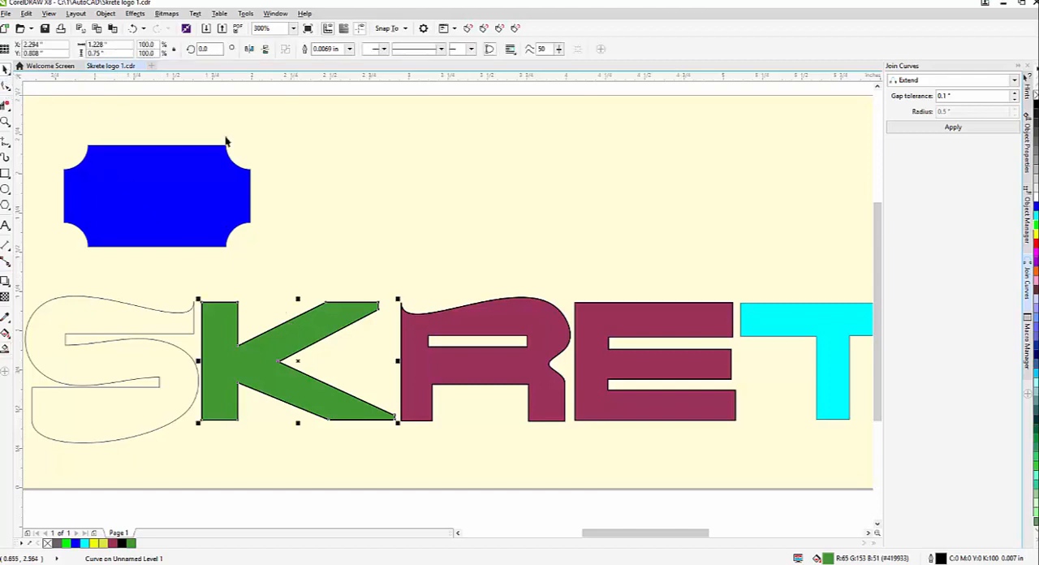
pyautogui.click(364, 212)
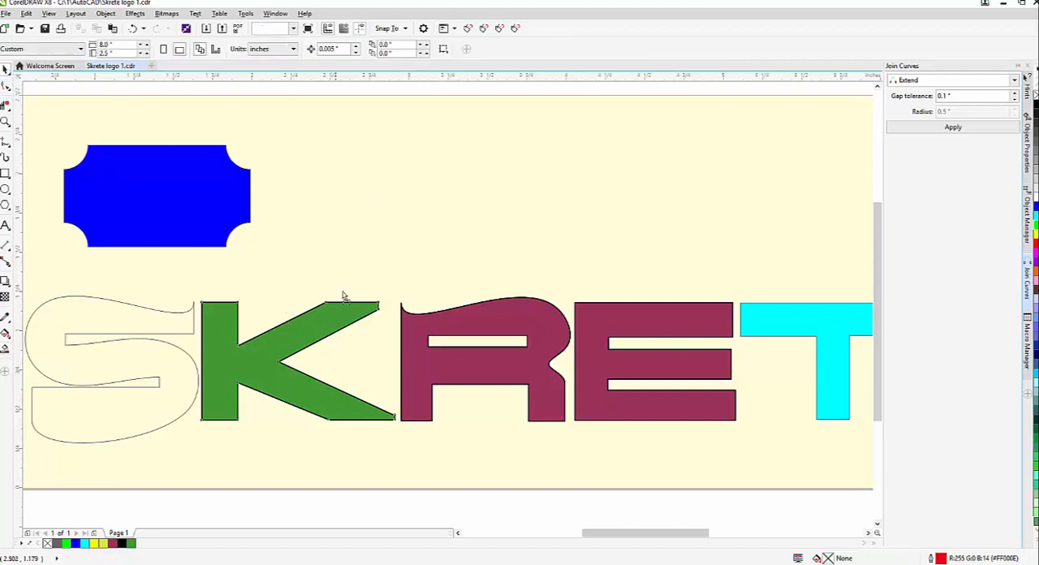
pyautogui.moveTo(343, 295); pyautogui.dragTo(473, 157)
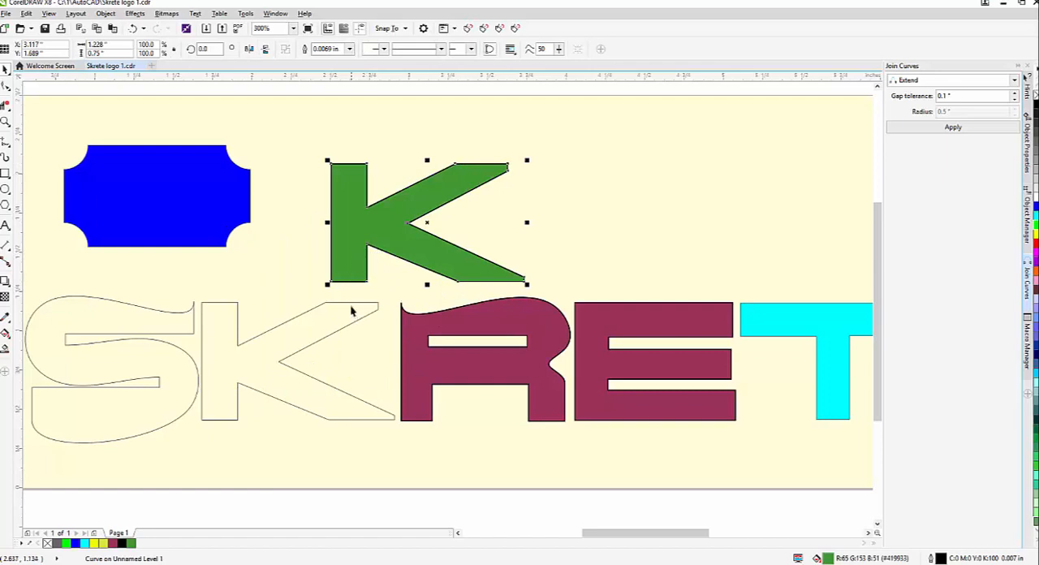
# Move the top line and the adjoining upper diagonal of the K's original outline away from their places
pyautogui.moveTo(350, 303); pyautogui.dragTo(372, 292)
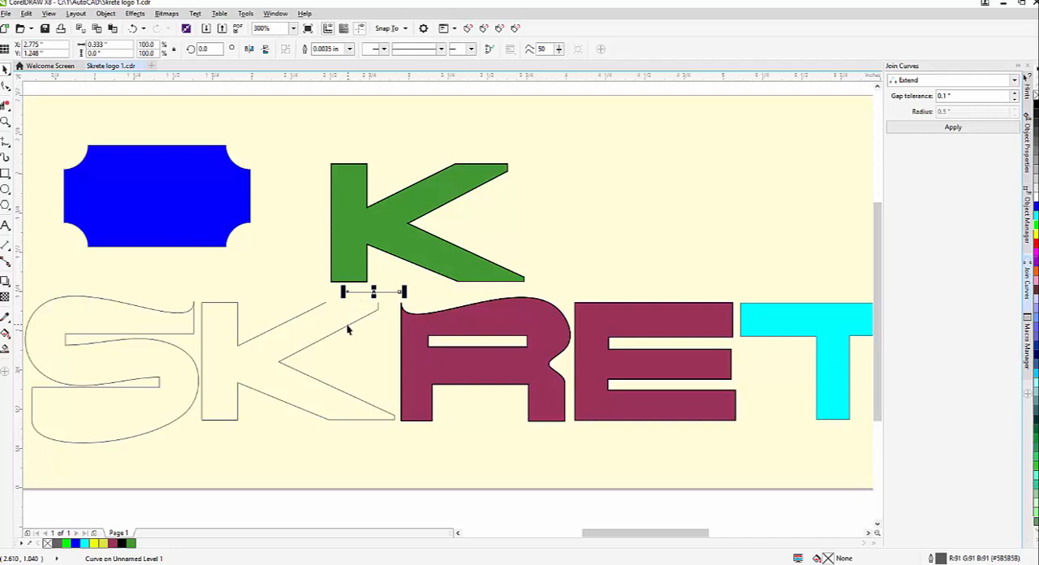
pyautogui.moveTo(347, 325); pyautogui.dragTo(352, 341)
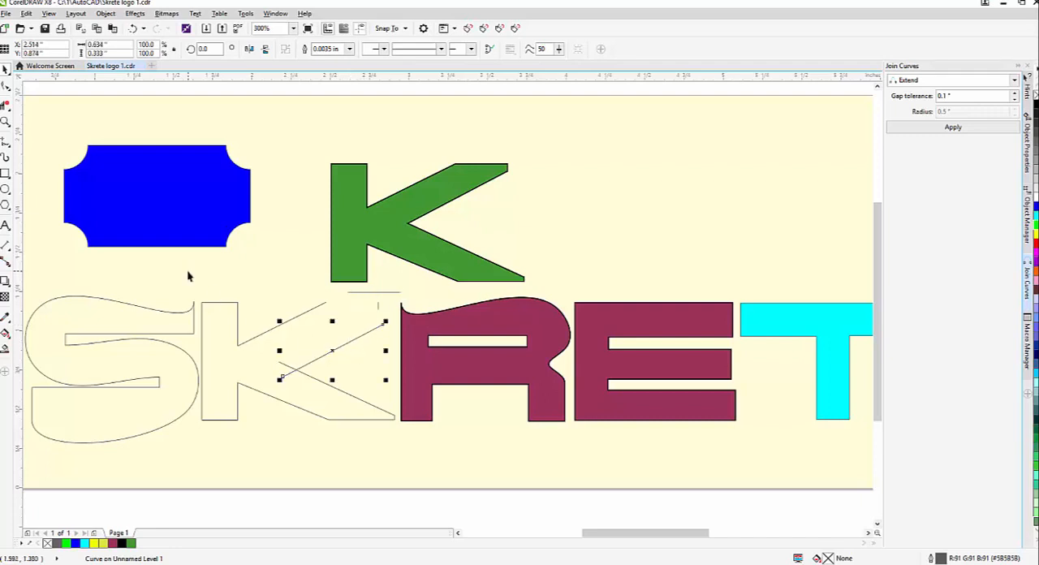
# Undo the K segment moves, the green K's move and its Smart Fill, and clear the selection
pyautogui.hotkey('ctrl', 'z')
pyautogui.hotkey('ctrl', 'z')
pyautogui.hotkey('ctrl', 'z')
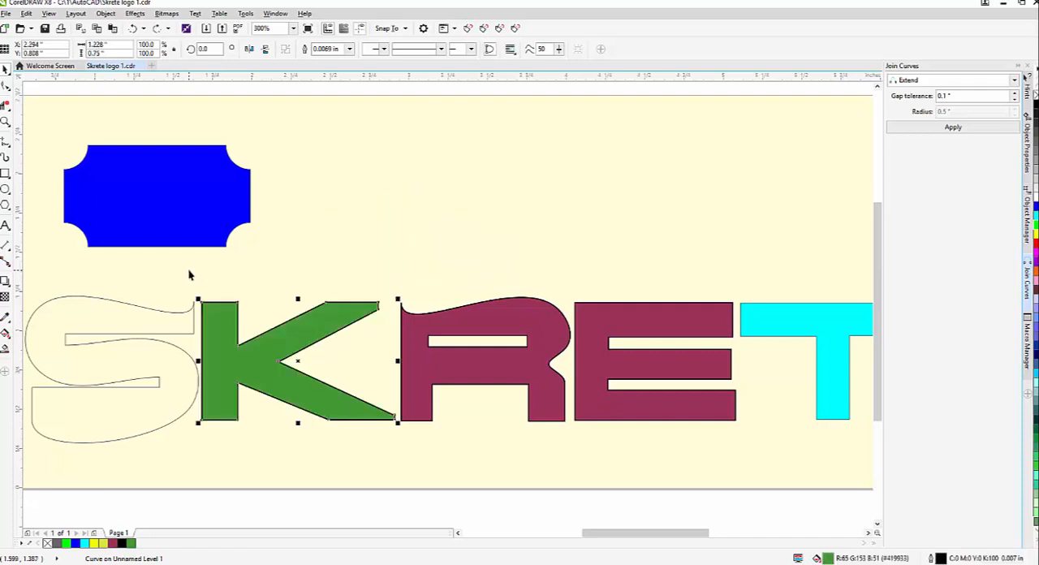
pyautogui.hotkey('ctrl', 'z')
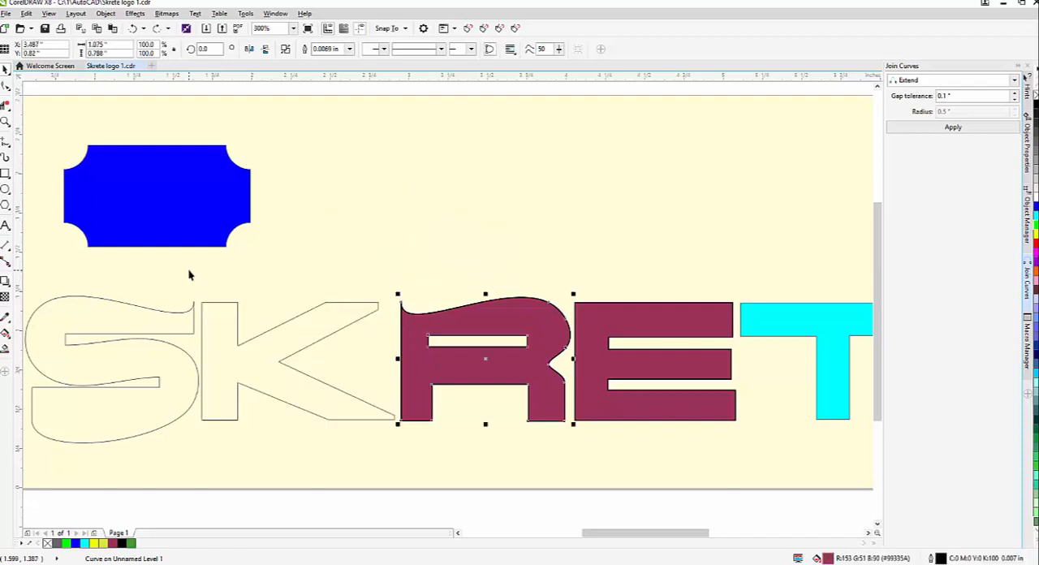
pyautogui.click(454, 252)
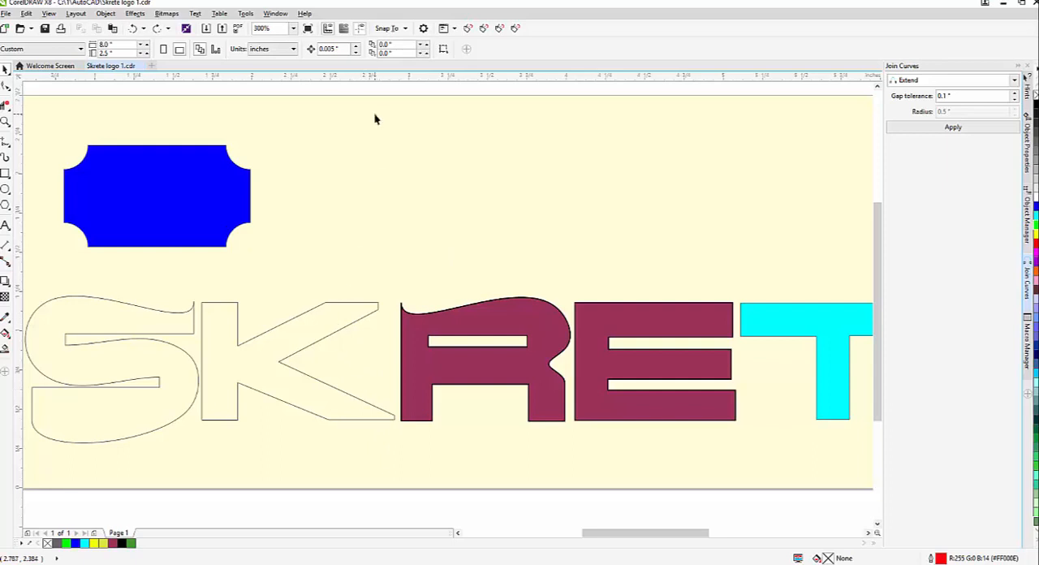
# Enable Fill open curves in the document's general options and apply the change
pyautogui.click(244, 14)
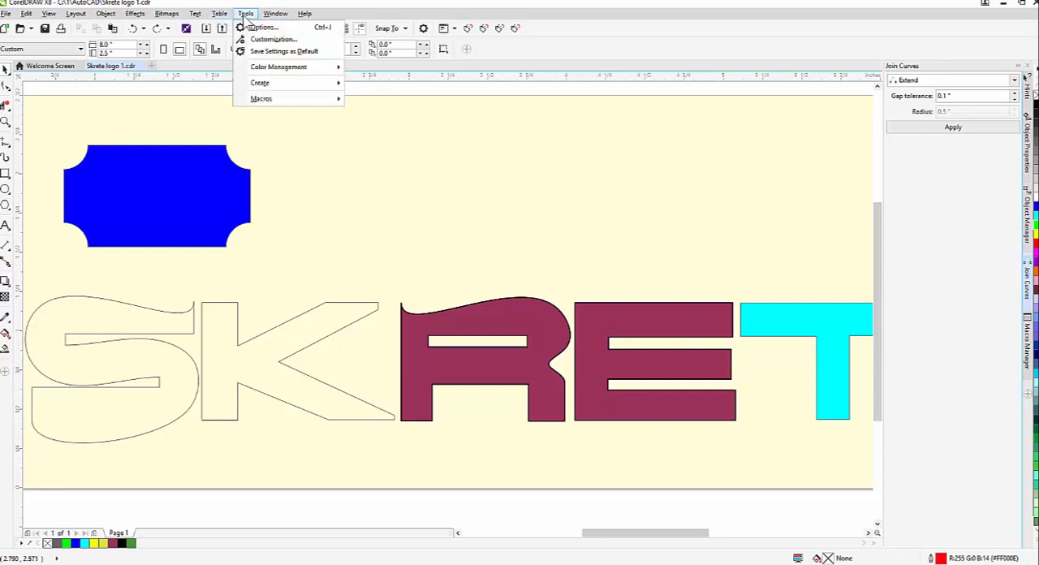
pyautogui.click(258, 28)
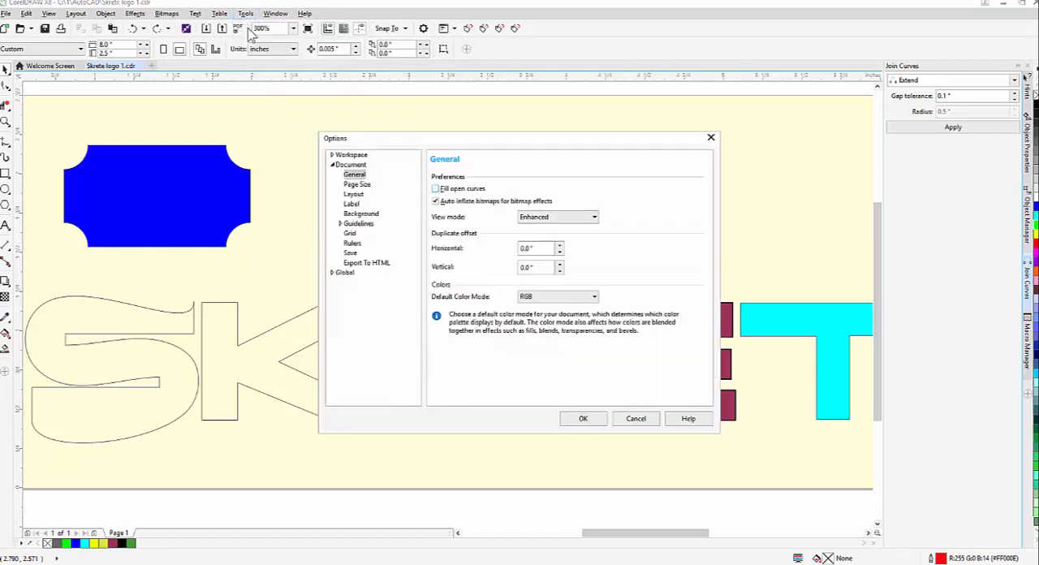
pyautogui.click(351, 165)
pyautogui.click(354, 176)
pyautogui.click(435, 189)
pyautogui.click(586, 420)
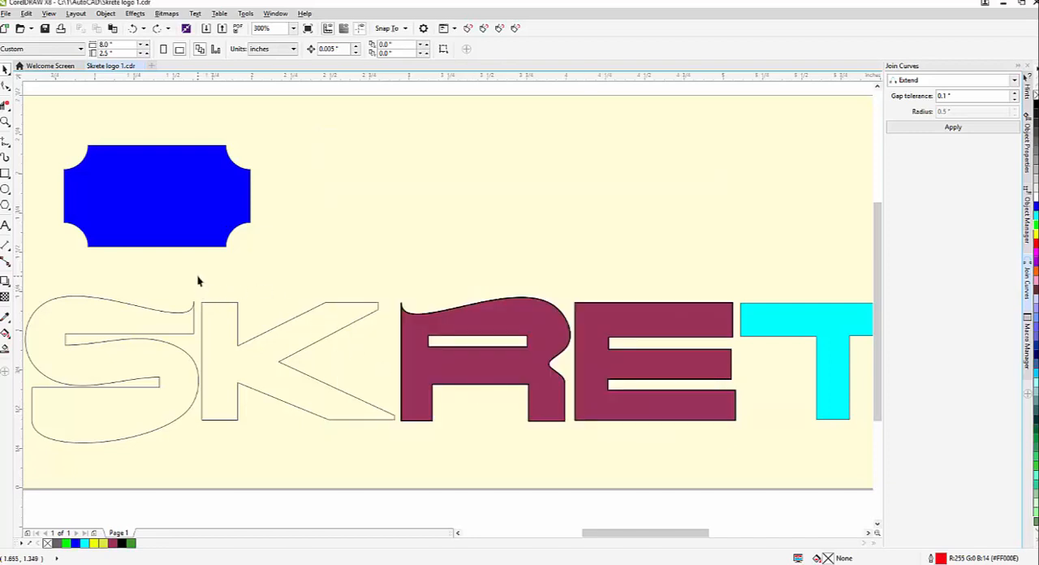
# Fill all segments of the K with dark brown #663333 and combine them into one curve
pyautogui.moveTo(197, 278); pyautogui.dragTo(396, 463)
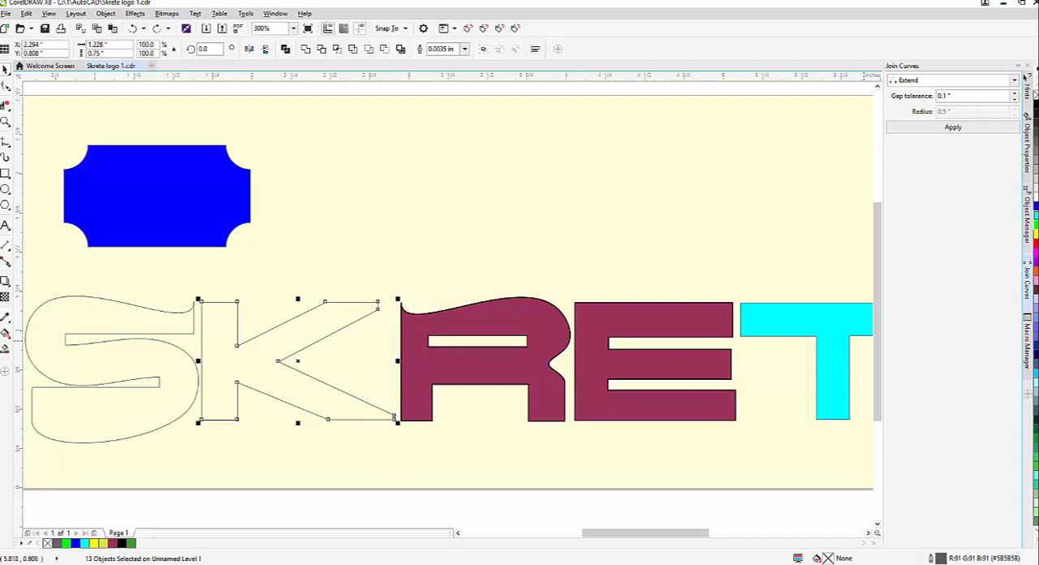
pyautogui.click(1035, 292)
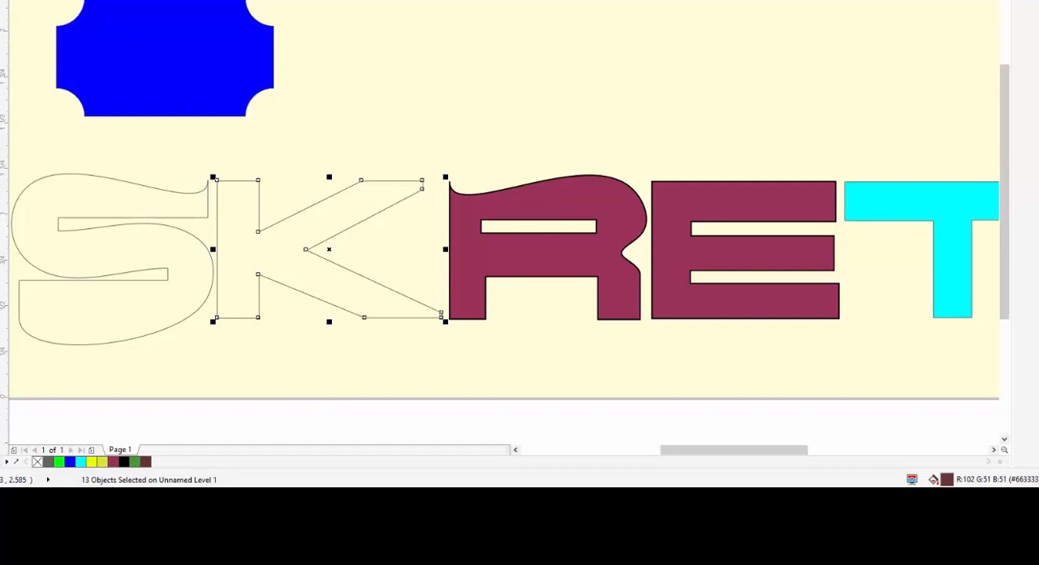
pyautogui.hotkey('ctrl', 'l')
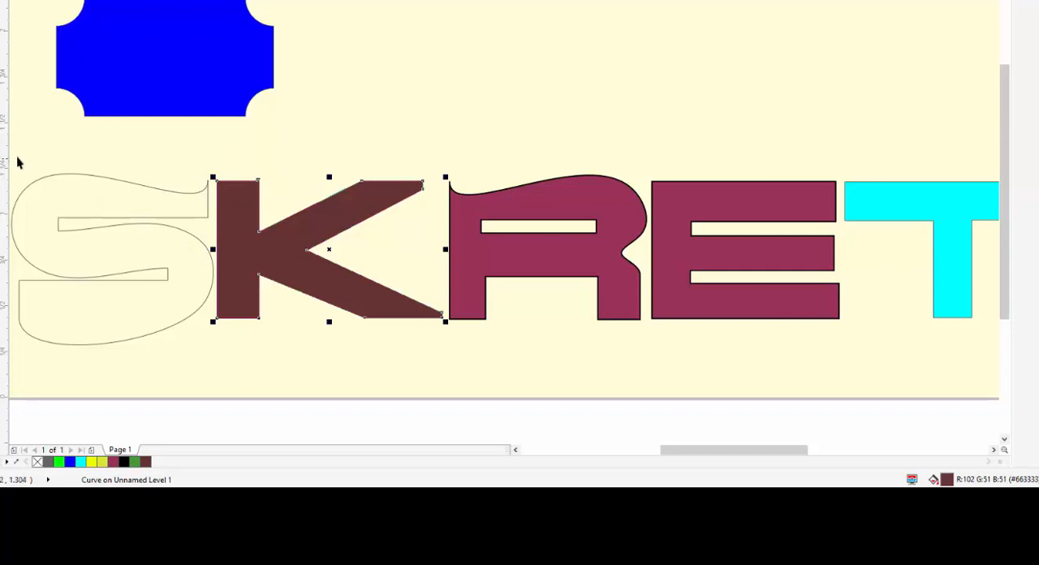
# Select all the segments of the letter S and fill them with lavender (R153 G153 B255)
pyautogui.moveTo(15, 152); pyautogui.dragTo(257, 401)
pyautogui.scroll(-2, 257, 401)
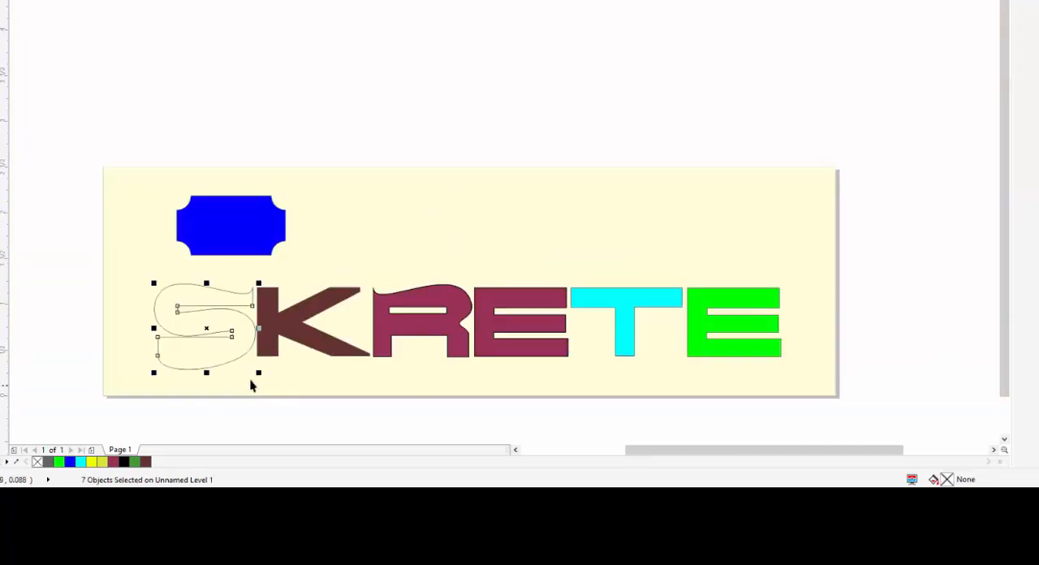
pyautogui.moveTo(133, 273); pyautogui.dragTo(262, 376)
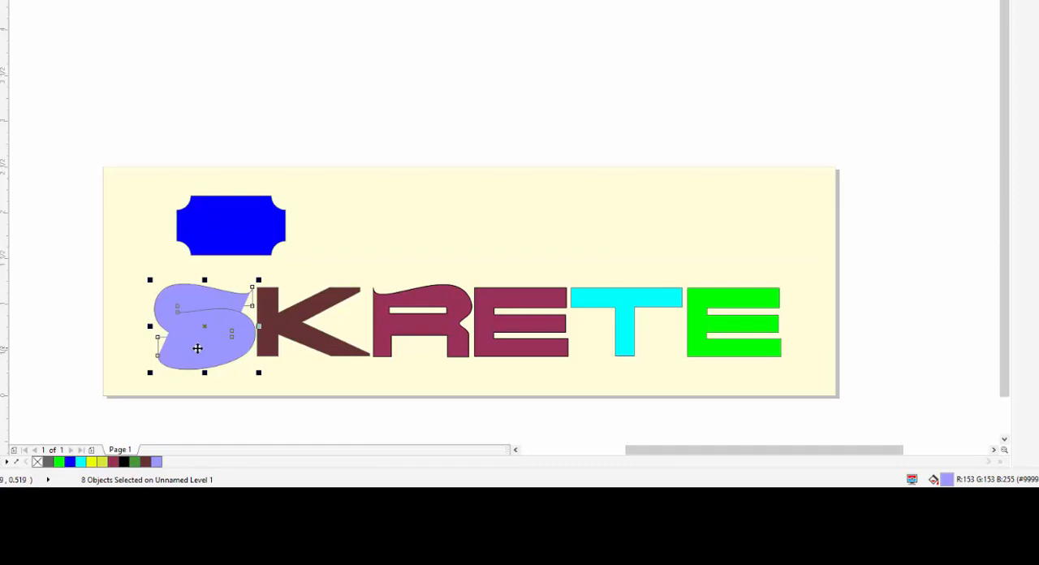
pyautogui.hotkey('shift', 'F2')
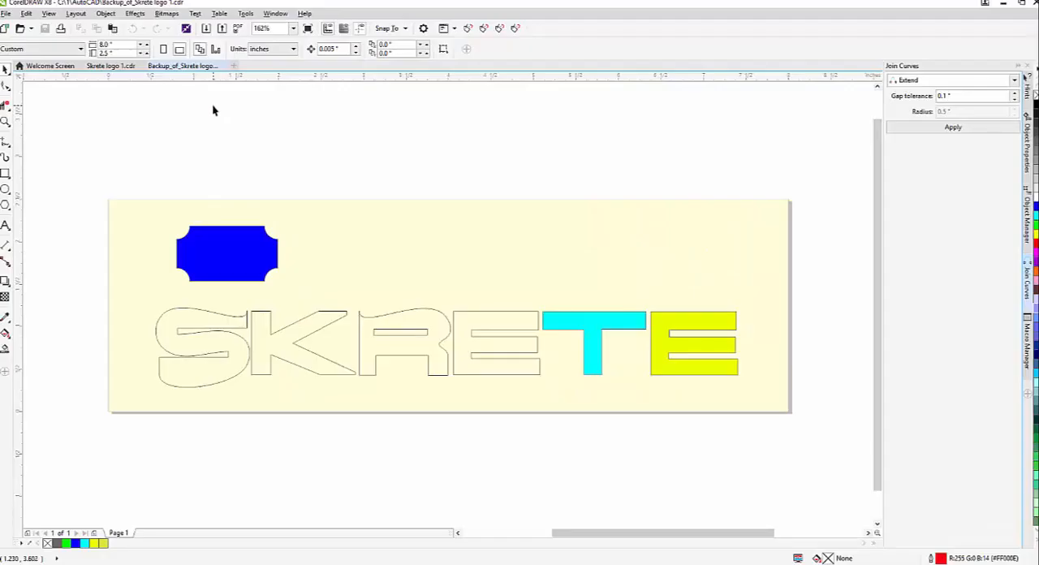
# Delete all the artwork from the Backup_of_Skrete logo 1.cdr document
pyautogui.moveTo(116, 116); pyautogui.dragTo(803, 442)
pyautogui.scroll(-4, 804, 443)
pyautogui.press('Delete')
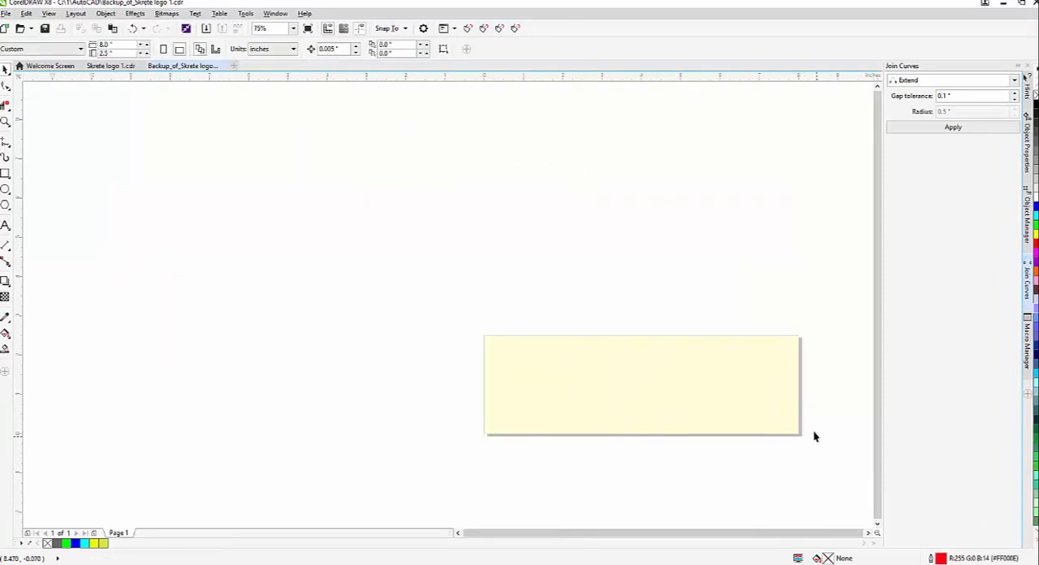
# Import Skrete.dxf with Top projection, automatic units and auto-reduced nodes, and place it centred on the page
pyautogui.scroll(4, 814, 433)
pyautogui.click(207, 30)
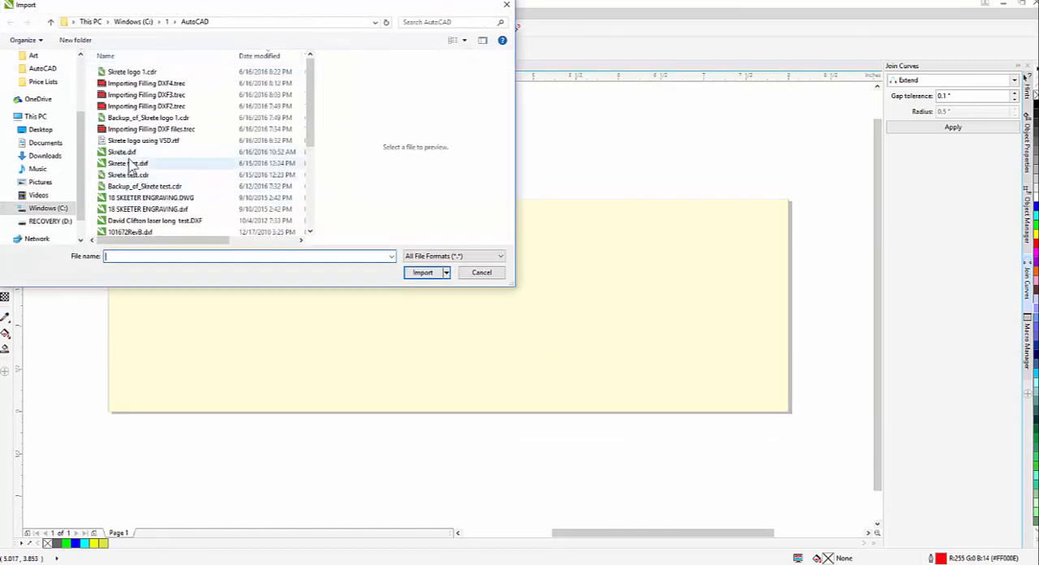
pyautogui.doubleClick(129, 152)
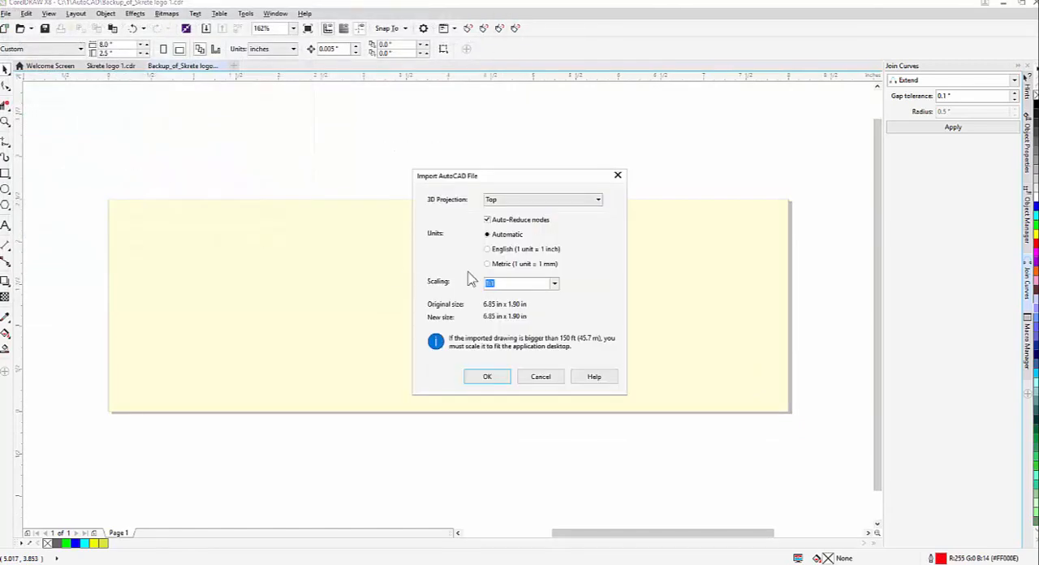
pyautogui.click(485, 377)
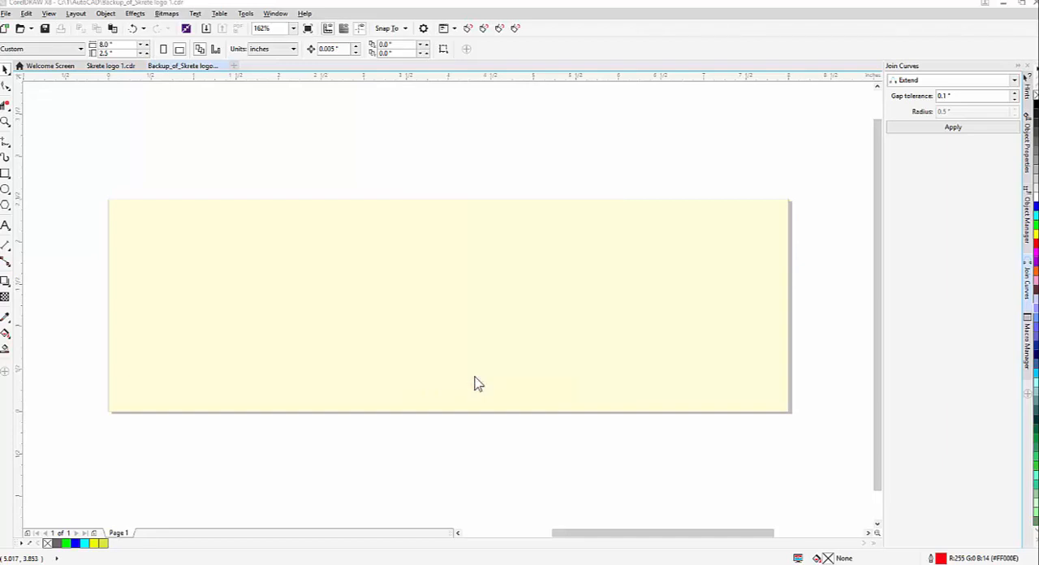
pyautogui.press('Return')
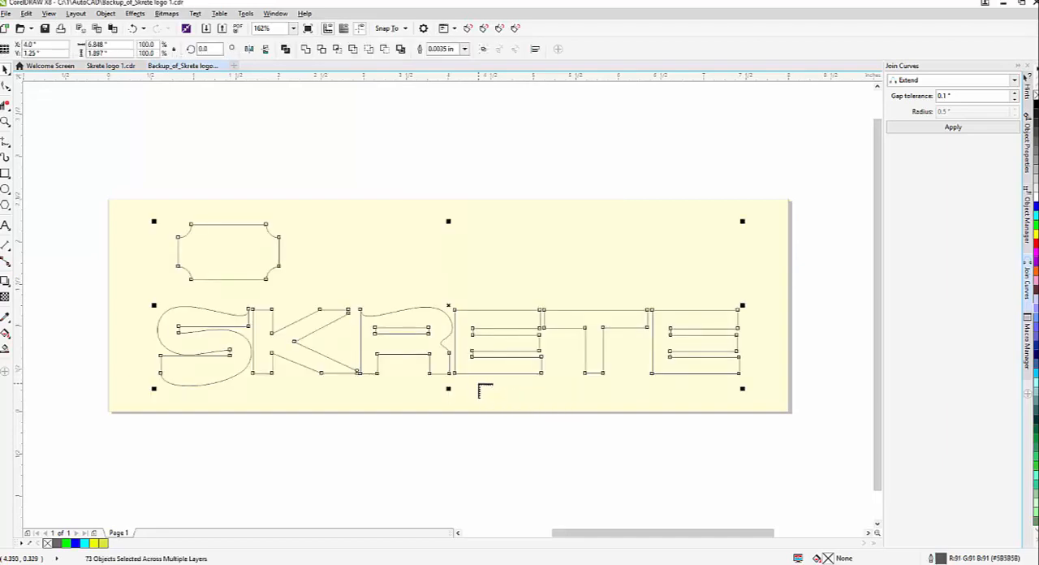
# Give all the imported logo segments a purple fill and activate the Virtual Segment Delete tool
pyautogui.press('c')
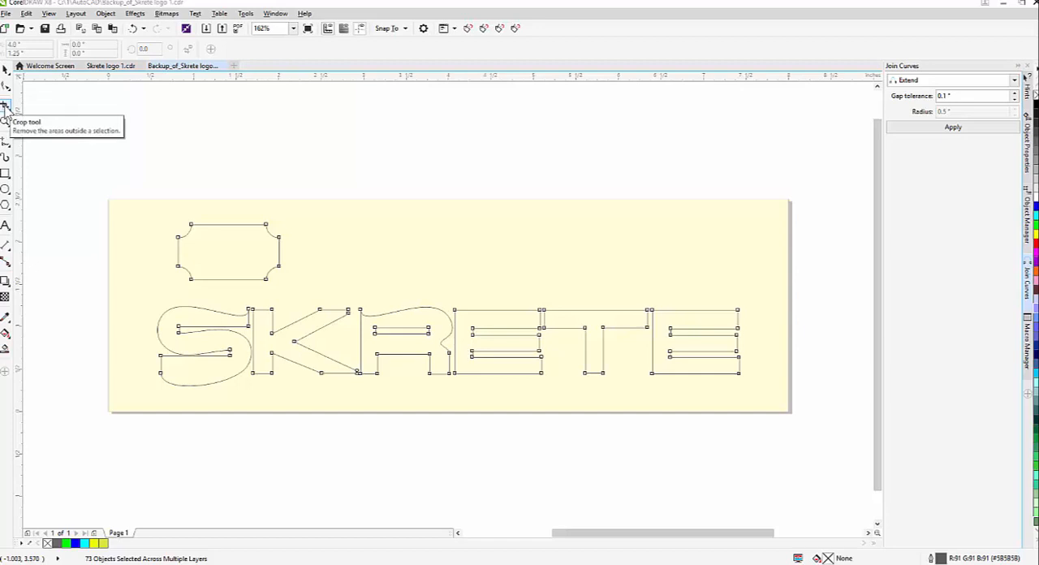
pyautogui.click(5, 71)
pyautogui.moveTo(99, 157); pyautogui.dragTo(682, 462)
pyautogui.scroll(-2, 773, 469)
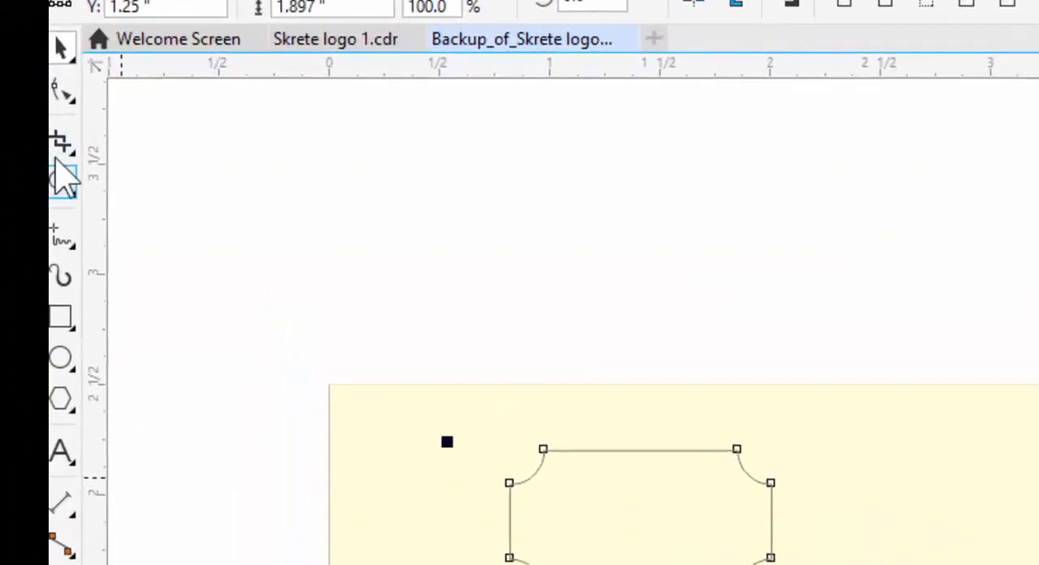
pyautogui.click(71, 154)
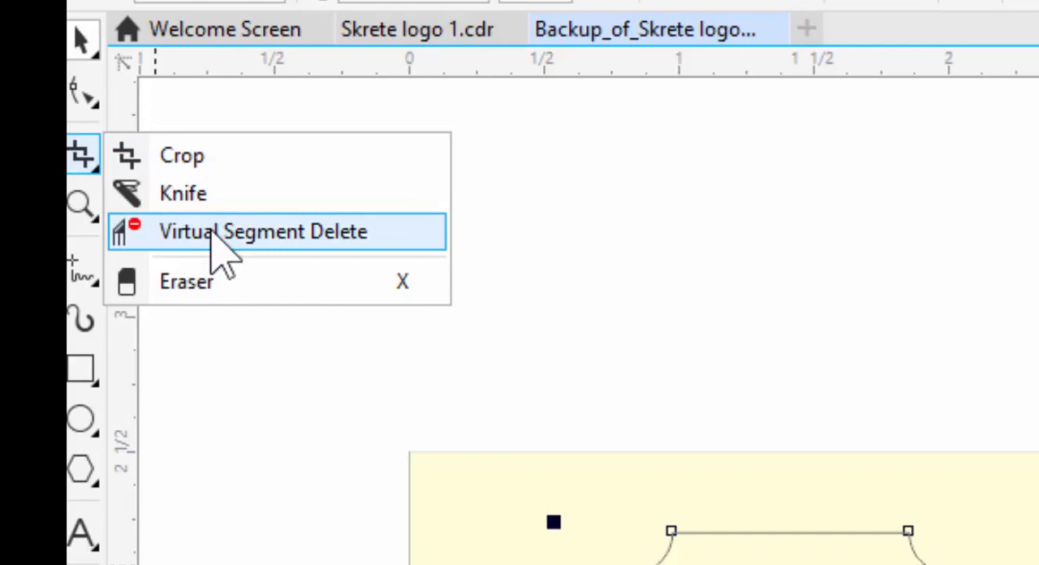
pyautogui.click(213, 236)
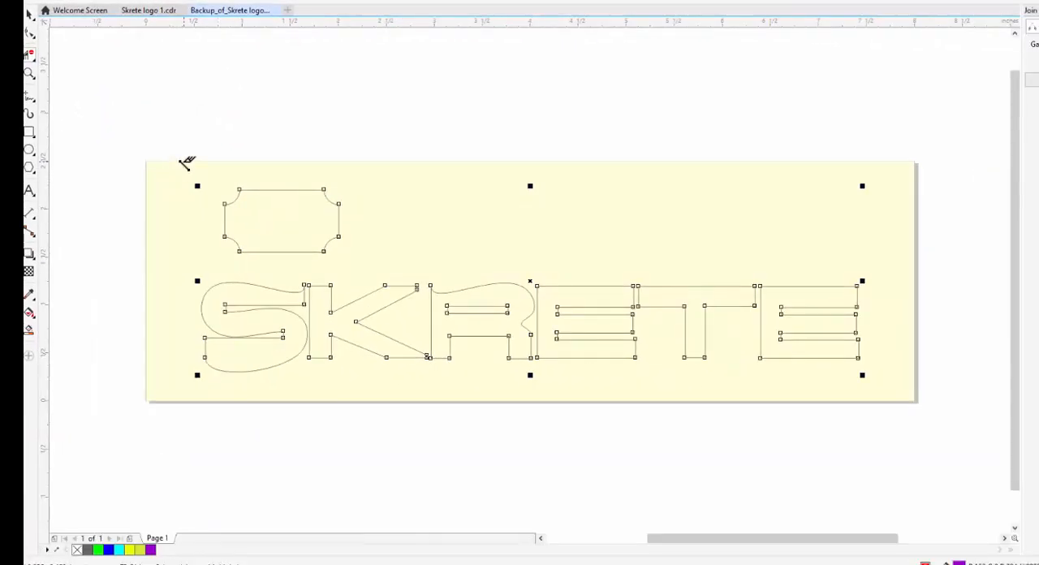
# Apply Virtual Segment Delete across the entire logo and combine the resulting shapes into one curve
pyautogui.press('F10')
pyautogui.moveTo(184, 163); pyautogui.dragTo(892, 469)
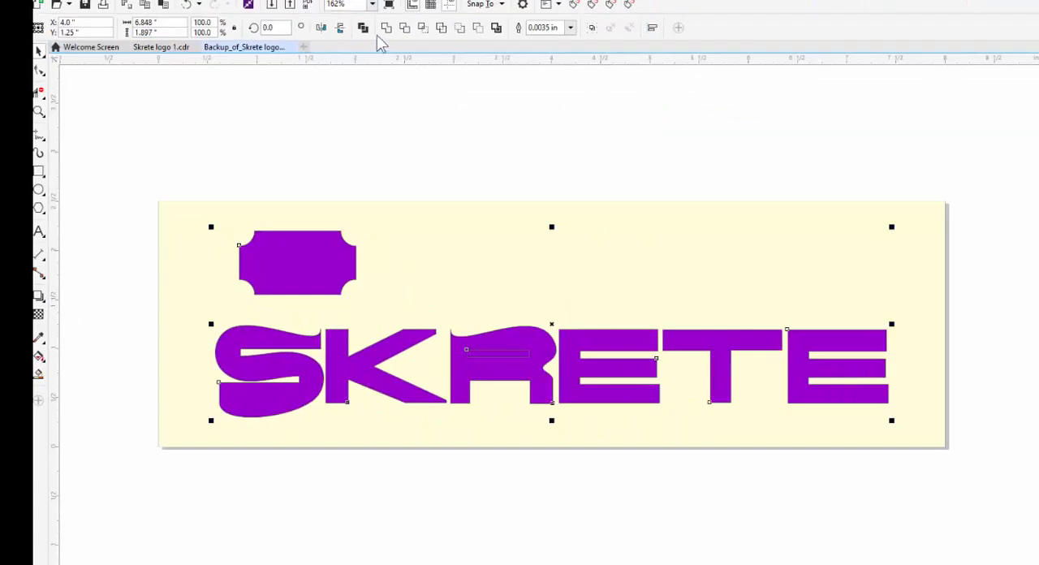
pyautogui.click(362, 28)
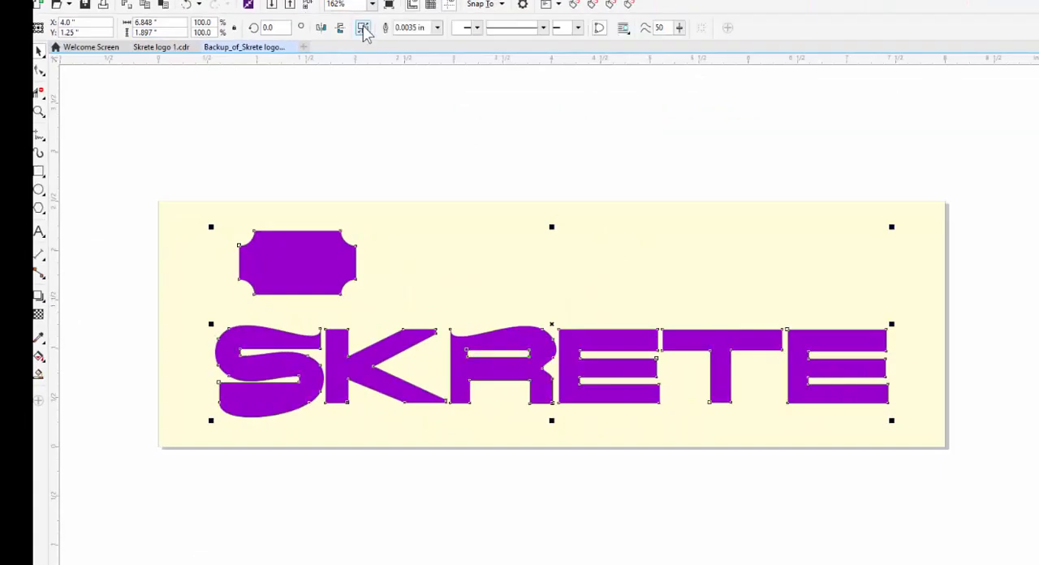